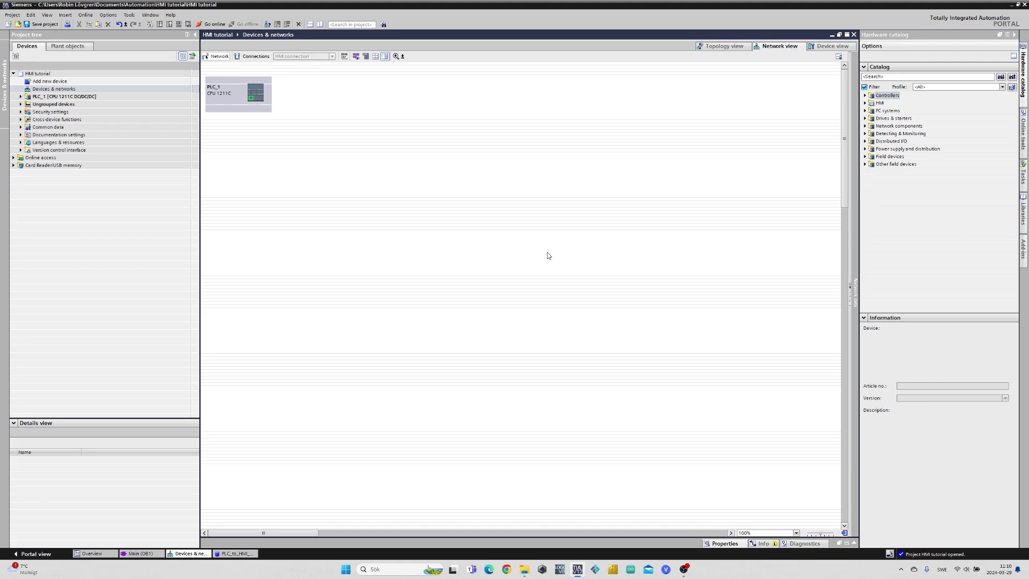
Step: Expand PLC_1's Program blocks and open Main [OB1] and the PLC_to_HMI_Communication [DB1] data block
{"action": "left_click", "coordinate": [20, 97]}
{"action": "left_click", "coordinate": [28, 119]}
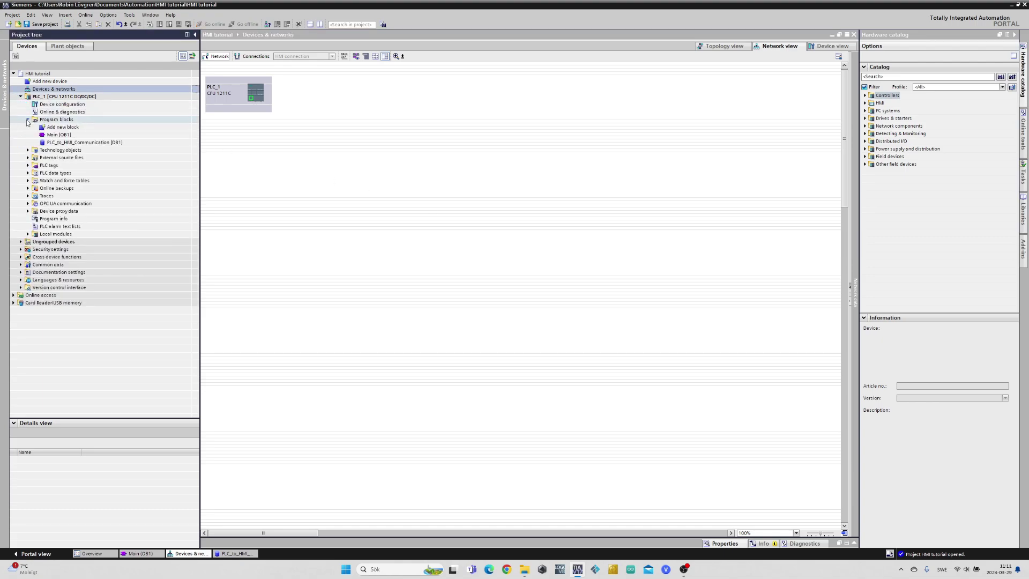
{"action": "double_click", "coordinate": [196, 135]}
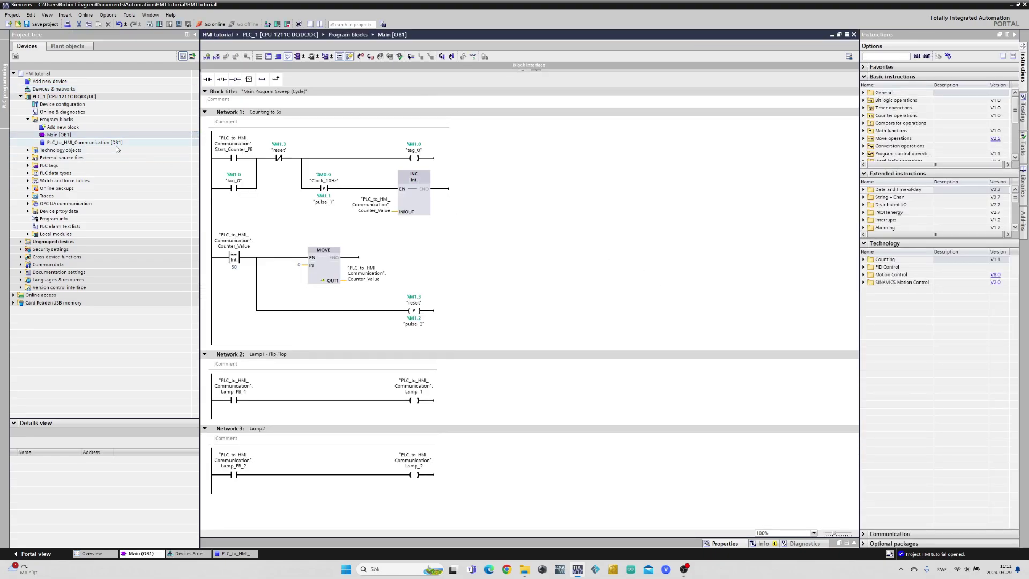
{"action": "double_click", "coordinate": [195, 144]}
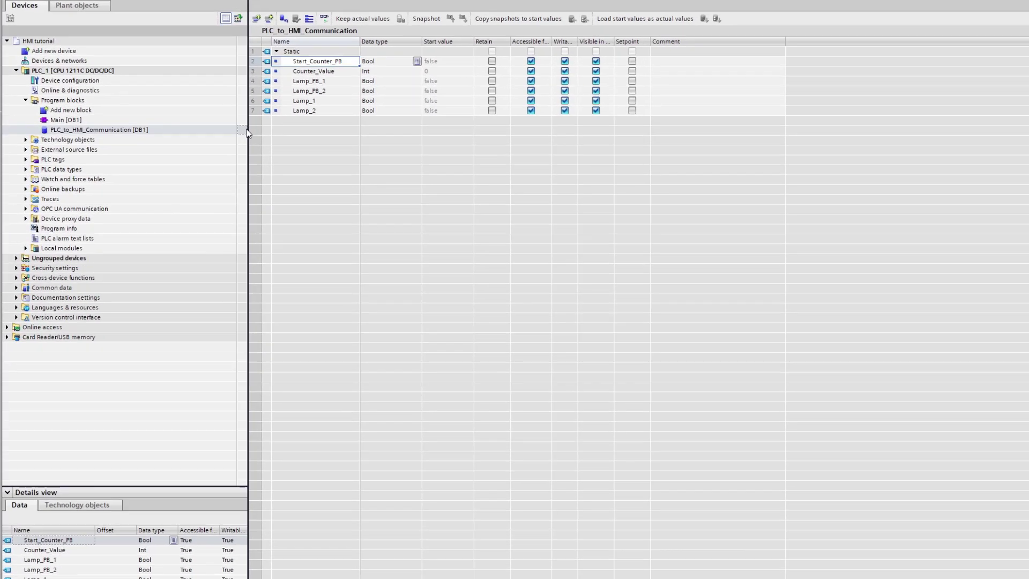
Step: Uncheck Optimized block access in PLC_to_HMI_Communication [DB1] properties, accepting the warning
{"action": "right_click", "coordinate": [234, 132]}
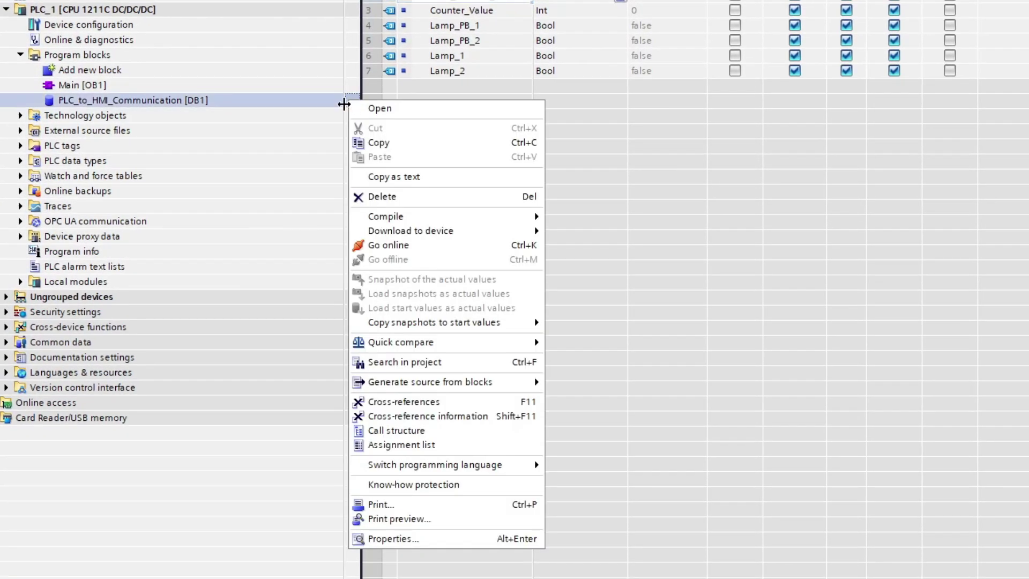
{"action": "left_click", "coordinate": [472, 539]}
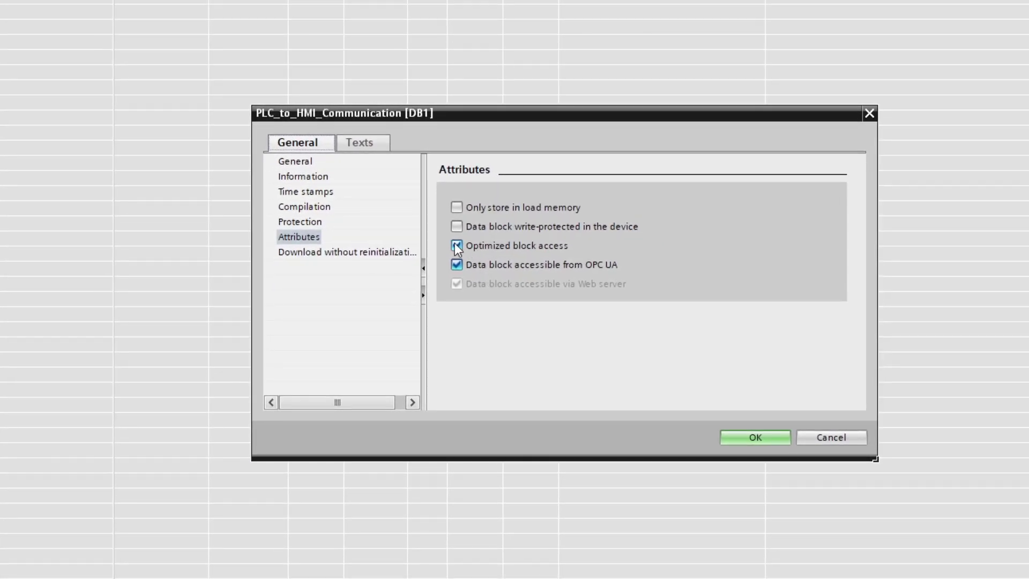
{"action": "left_click", "coordinate": [460, 245]}
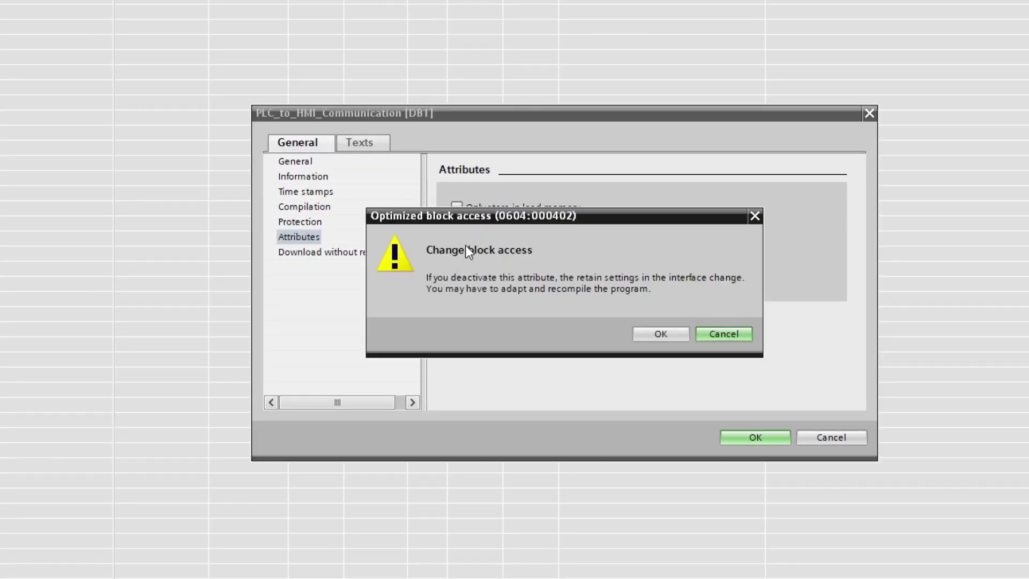
{"action": "left_click", "coordinate": [663, 333]}
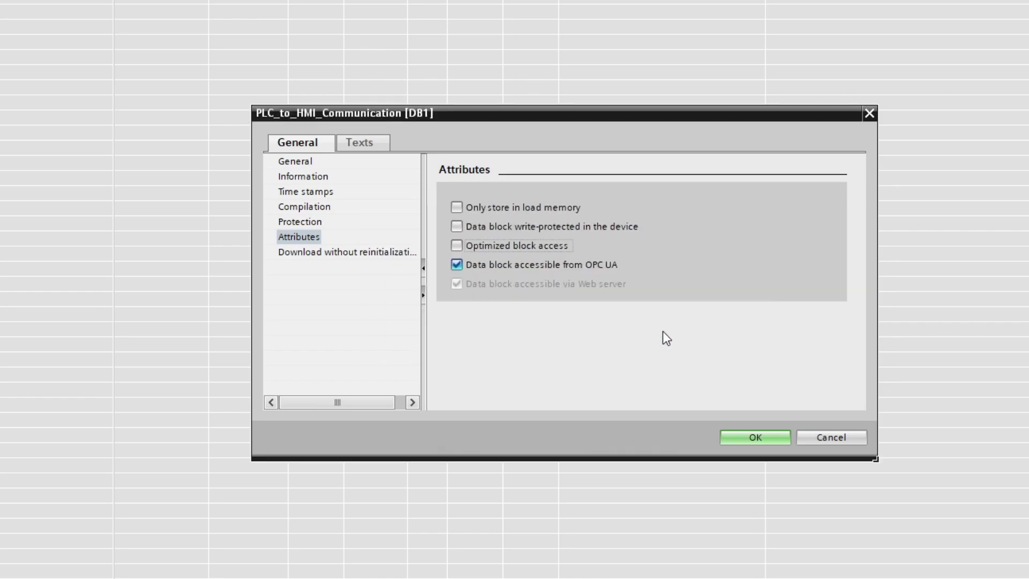
{"action": "left_click", "coordinate": [763, 443]}
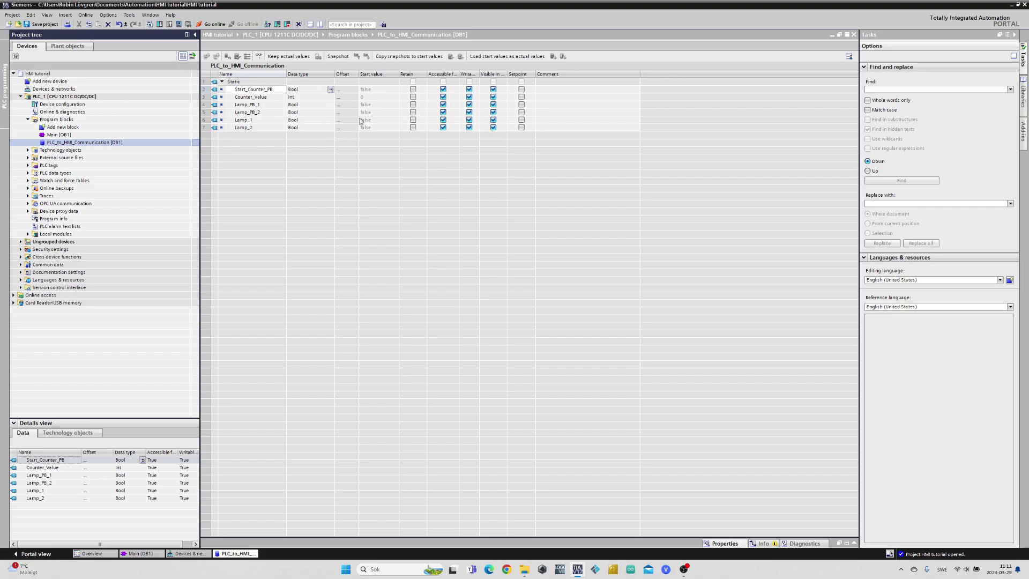
Step: Compile the PLC program and view Main [OB1] with the Info panel hidden
{"action": "left_click", "coordinate": [150, 24]}
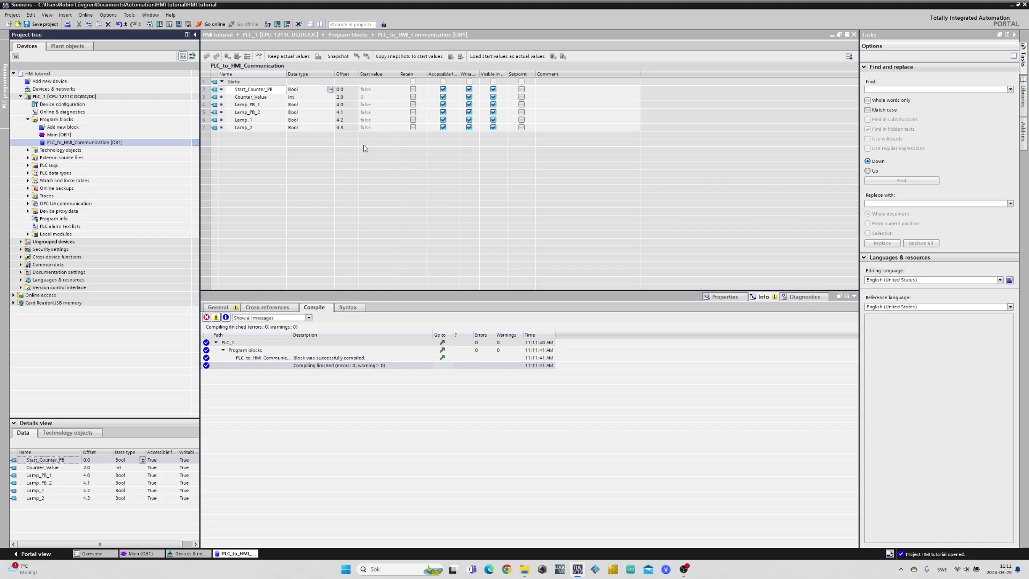
{"action": "double_click", "coordinate": [195, 134]}
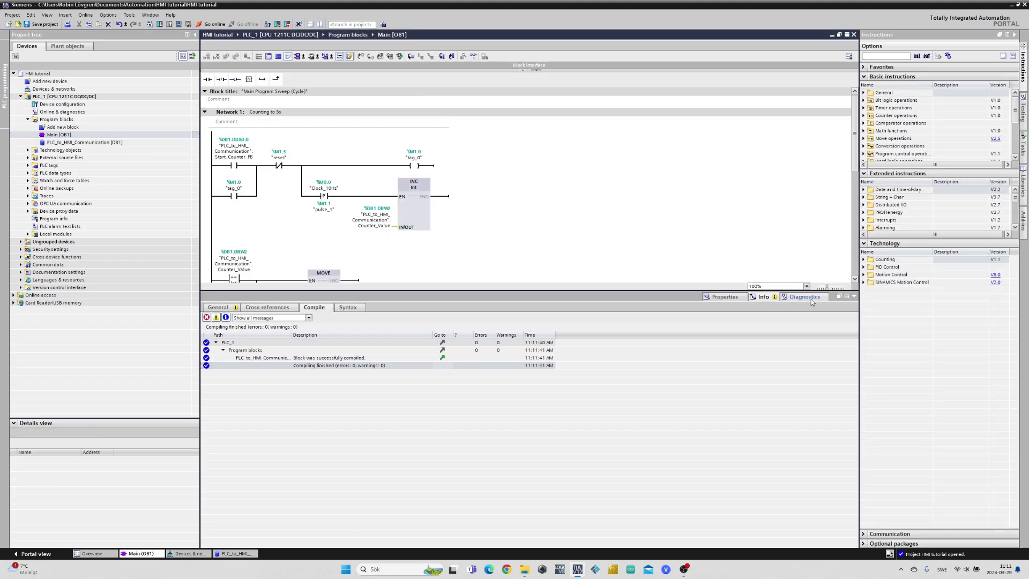
{"action": "left_click", "coordinate": [854, 296]}
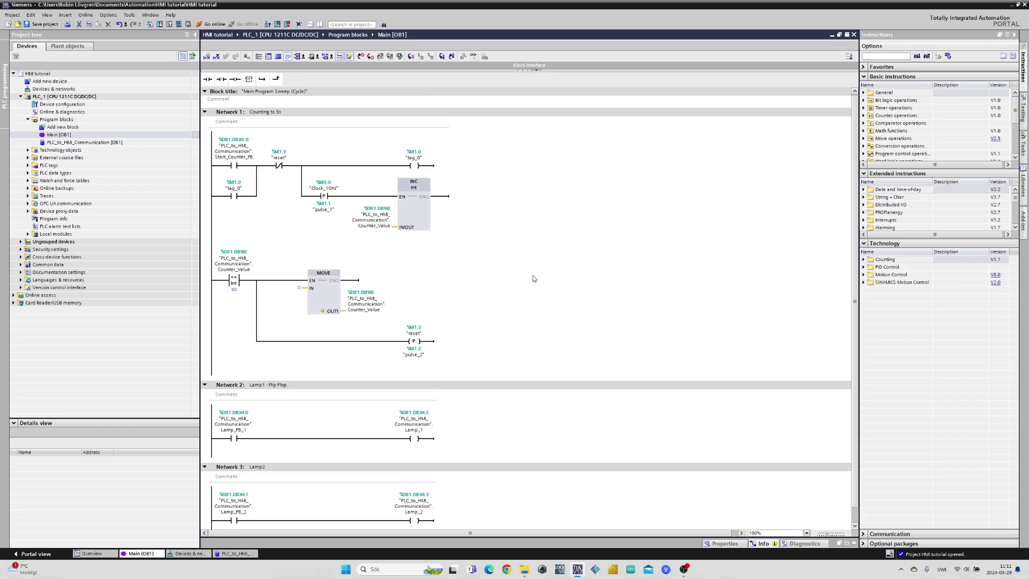
Step: Collapse Program blocks and PLC_1 in the project tree
{"action": "left_click", "coordinate": [84, 121]}
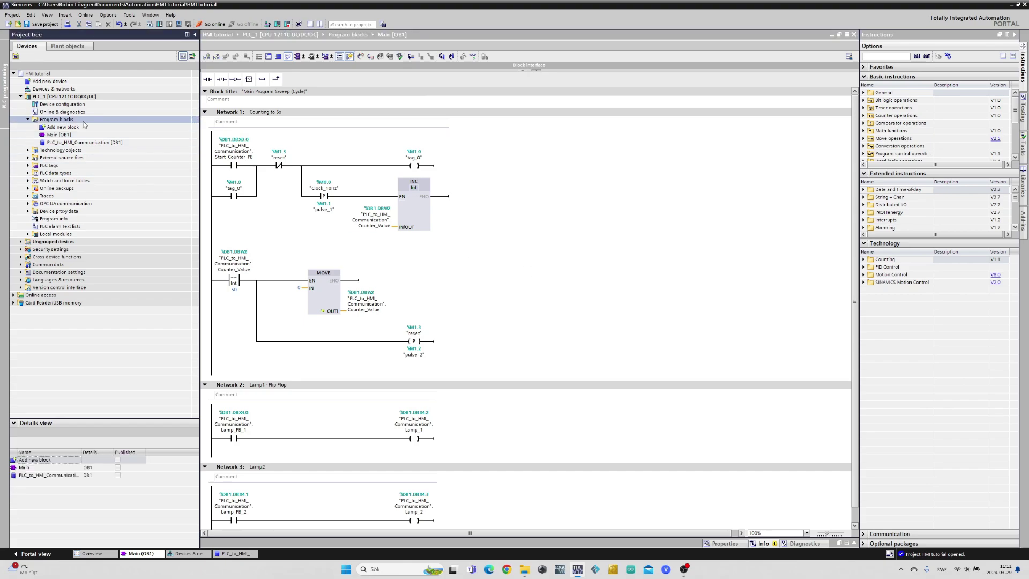
{"action": "left_click", "coordinate": [28, 120]}
{"action": "left_click", "coordinate": [20, 97]}
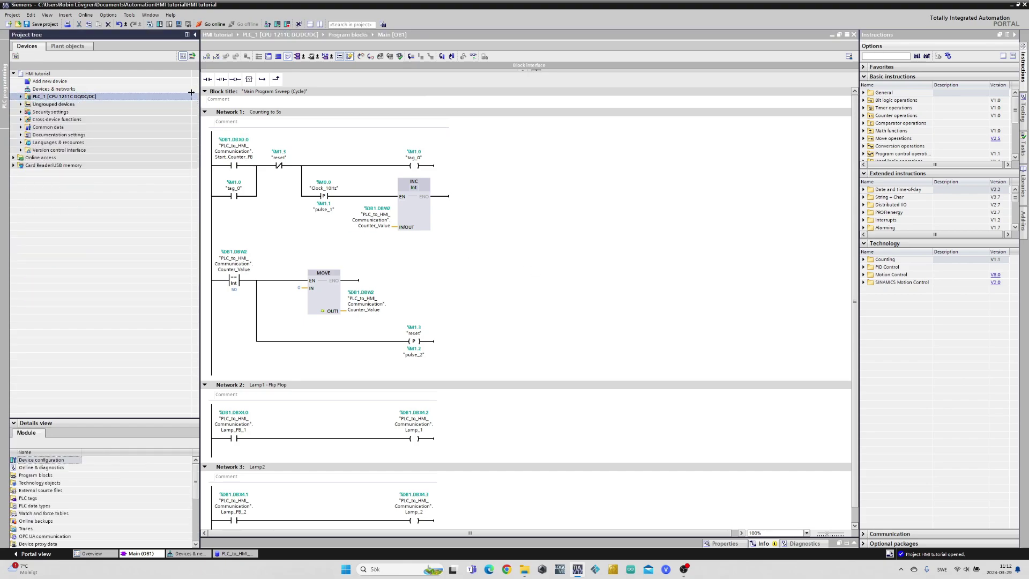
Step: Enable Permit access with PUT/GET communication under PLC_1 CPU's Protection & Security
{"action": "double_click", "coordinate": [194, 90]}
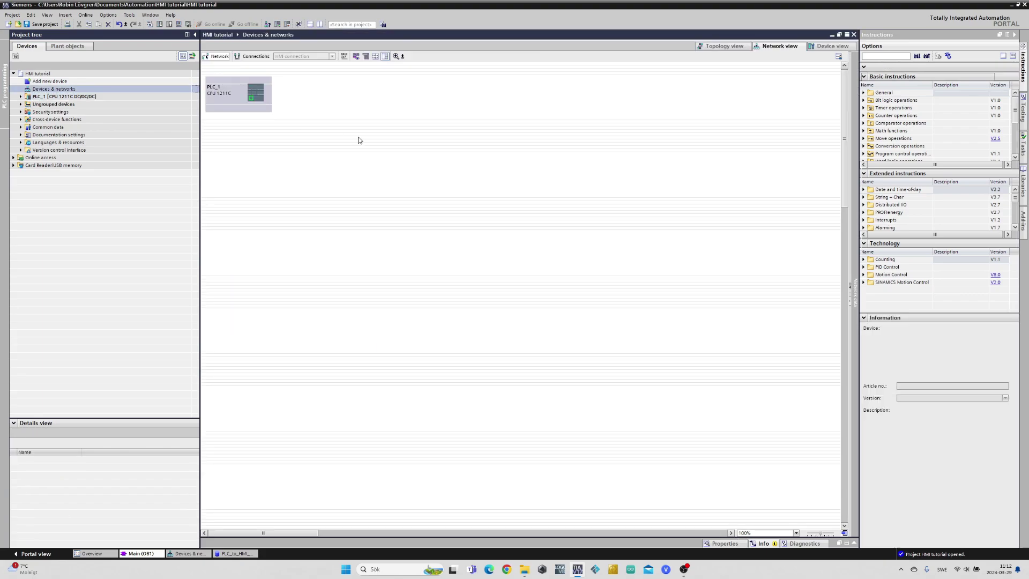
{"action": "double_click", "coordinate": [255, 92]}
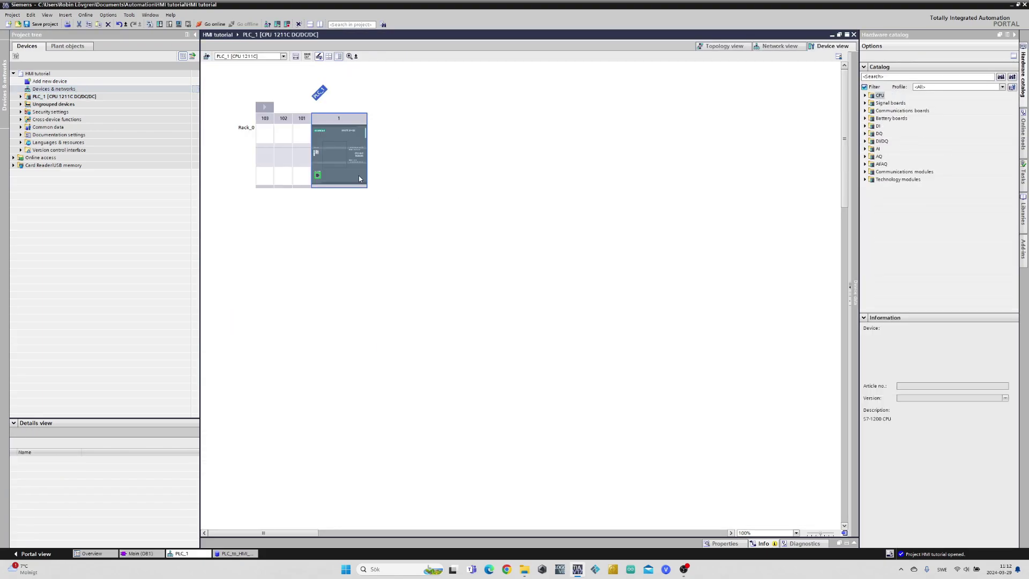
{"action": "double_click", "coordinate": [359, 179]}
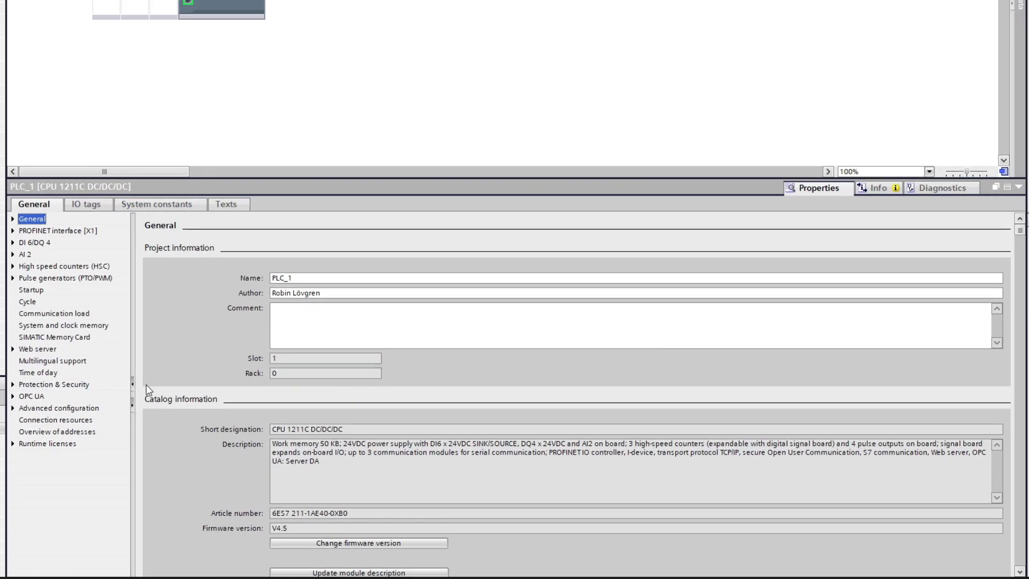
{"action": "left_click", "coordinate": [54, 385]}
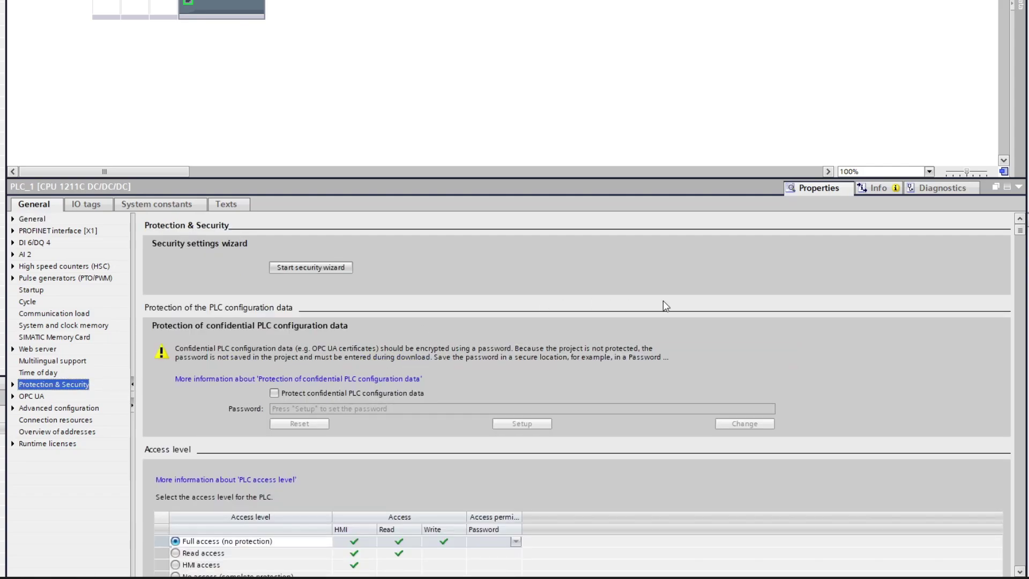
{"action": "left_click_drag", "start_coordinate": [1015, 239], "coordinate": [998, 340]}
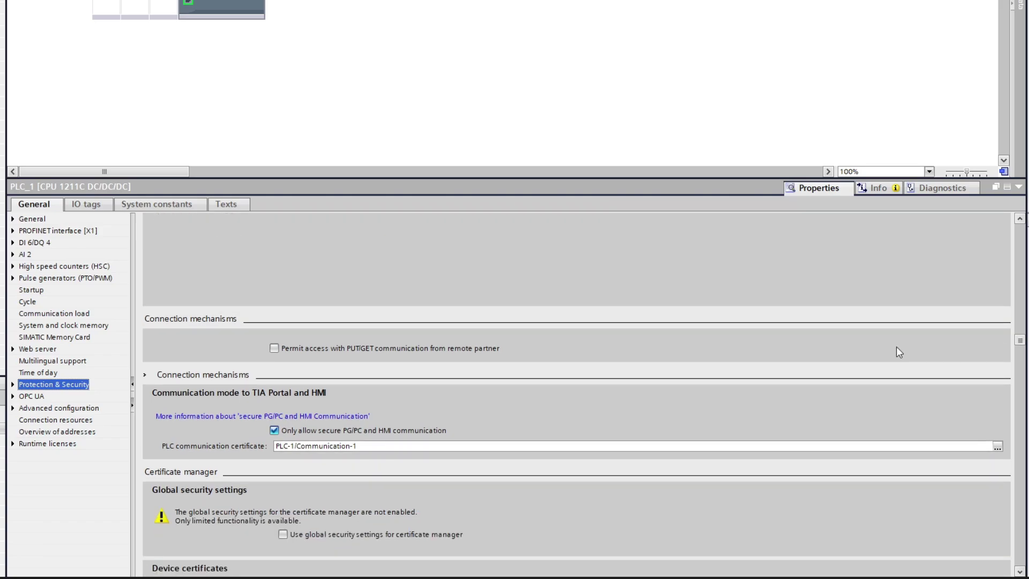
{"action": "left_click", "coordinate": [275, 348]}
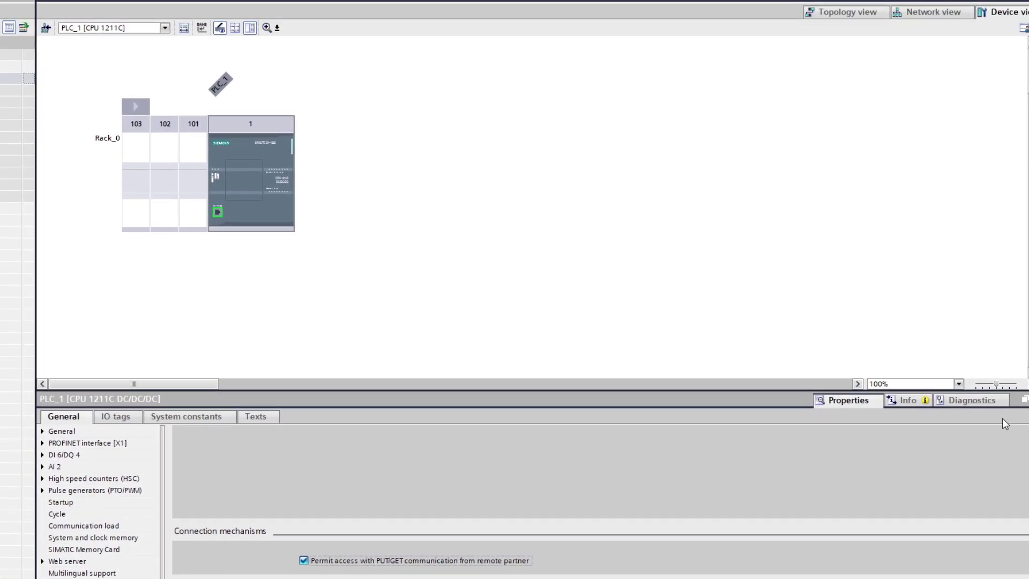
Step: Check PLC_1's PROFINET interface: IP 192.168.0.7, subnet mask 255.255.255.0
{"action": "left_click", "coordinate": [1023, 400]}
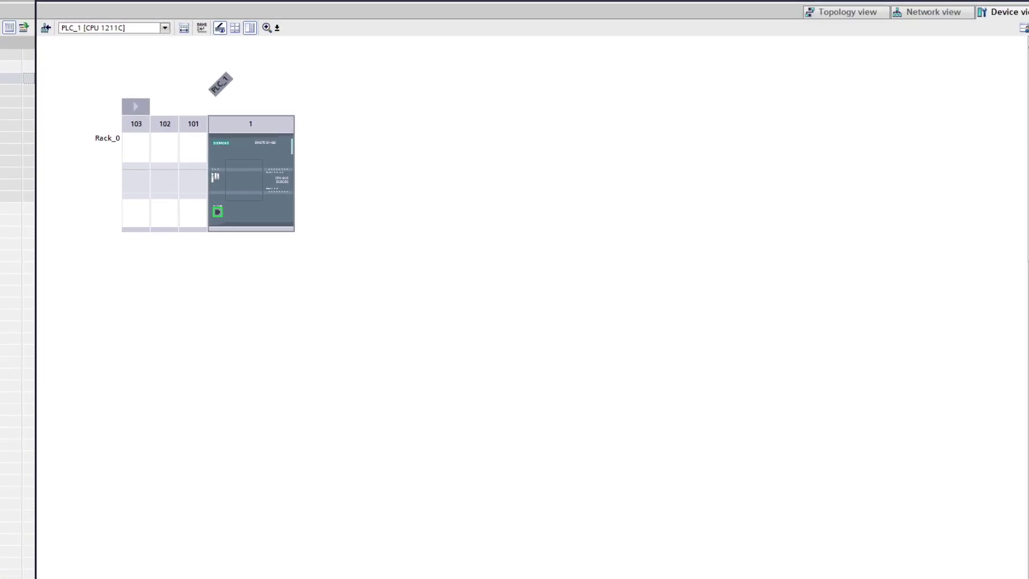
{"action": "left_click", "coordinate": [270, 381]}
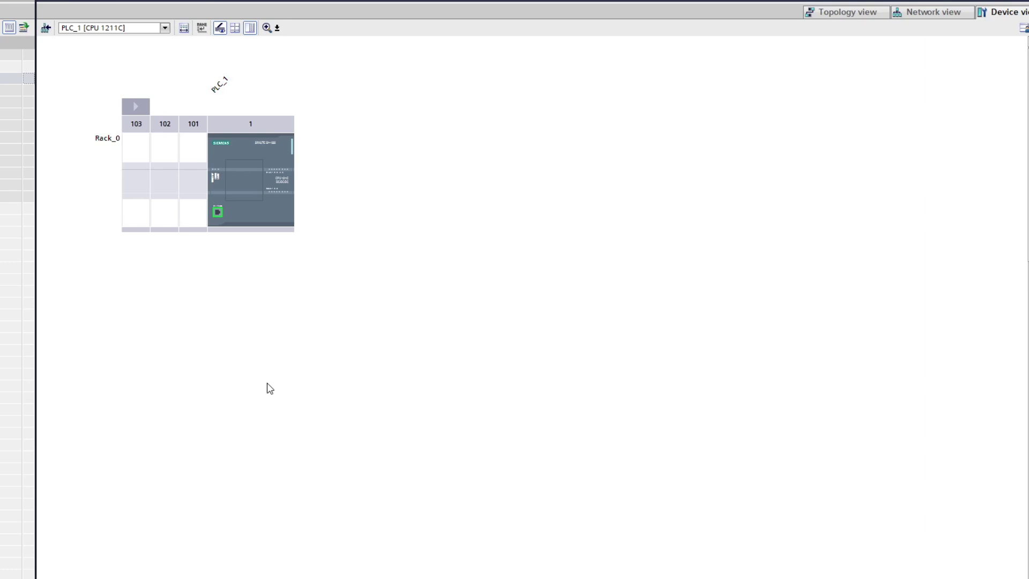
{"action": "left_click", "coordinate": [221, 214]}
{"action": "double_click", "coordinate": [220, 213]}
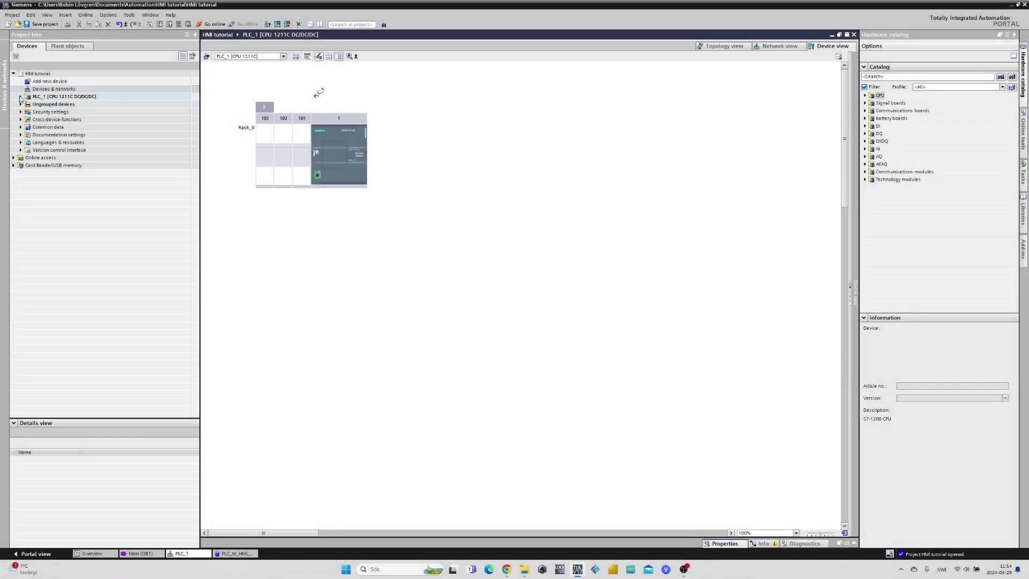
Step: Generate a source of PLC_to_HMI_Communication, saved as a .db file in 'export tags siemens to weintek'
{"action": "left_click", "coordinate": [20, 97]}
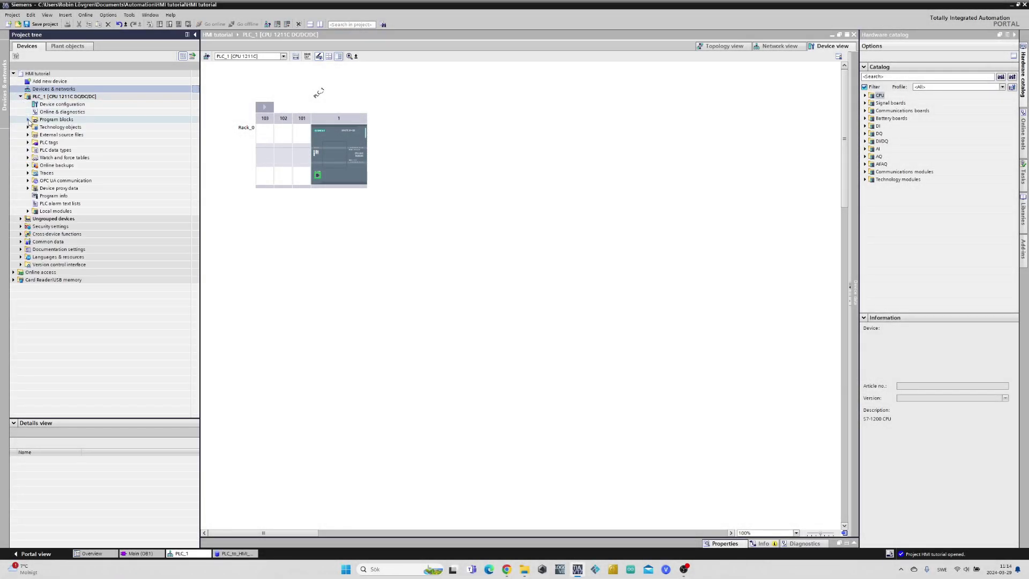
{"action": "left_click", "coordinate": [29, 120]}
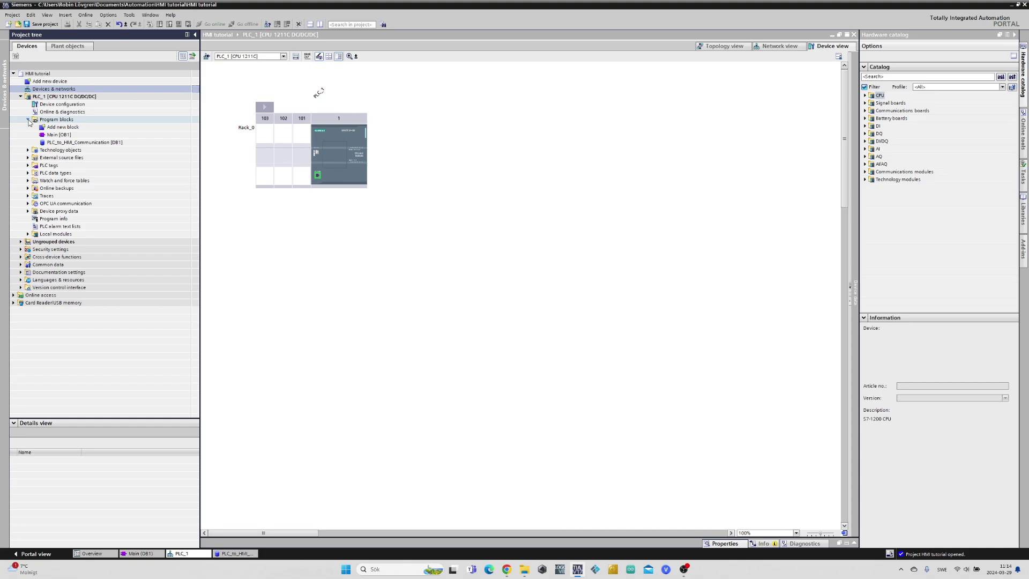
{"action": "left_click", "coordinate": [143, 142]}
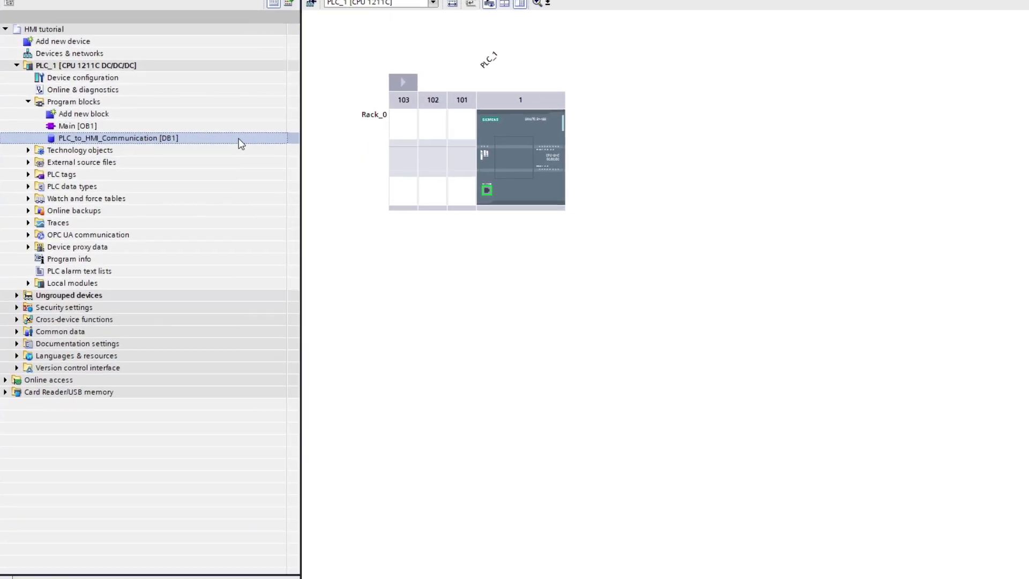
{"action": "right_click", "coordinate": [241, 143]}
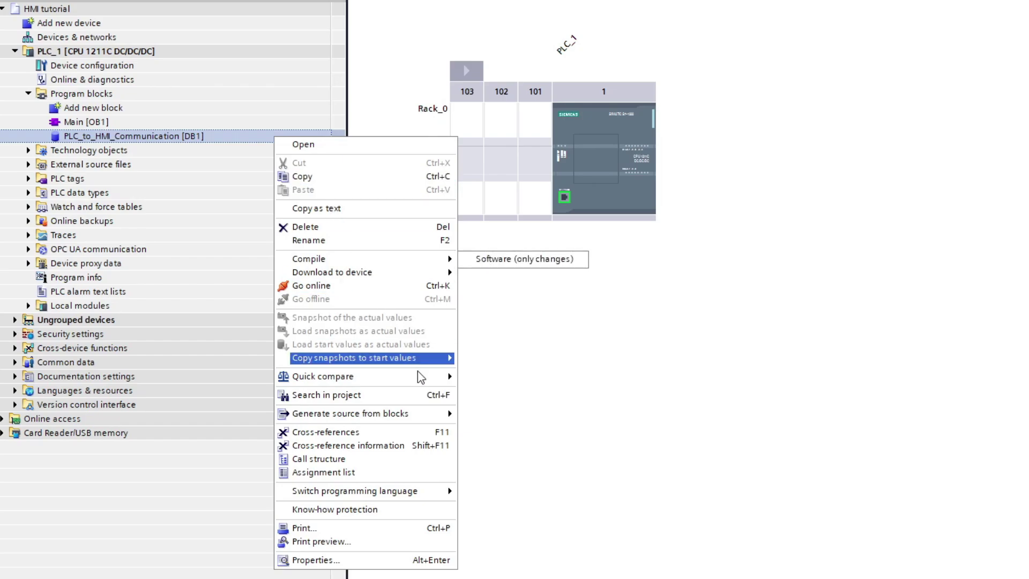
{"action": "mouse_move", "coordinate": [421, 416]}
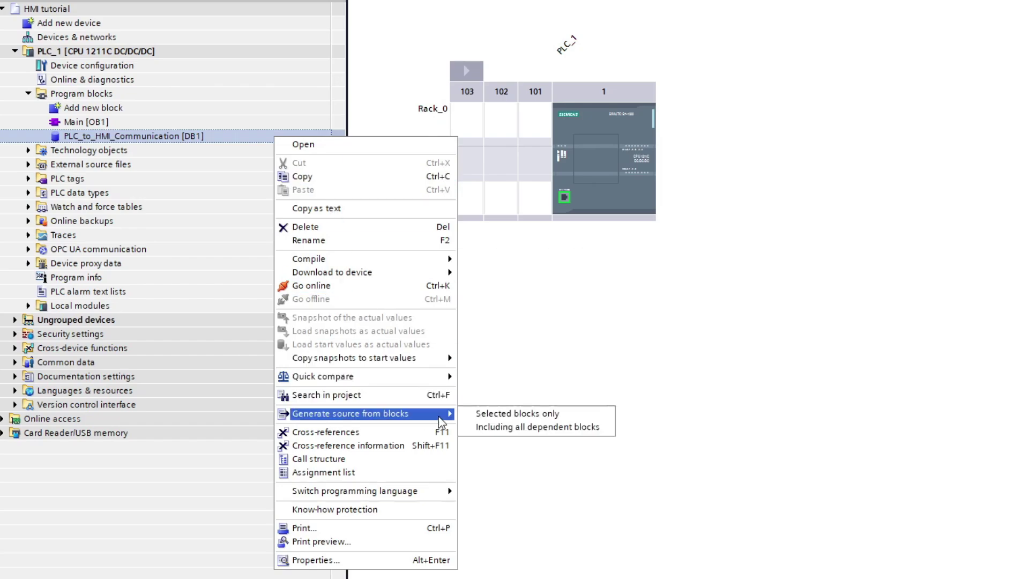
{"action": "left_click", "coordinate": [518, 415]}
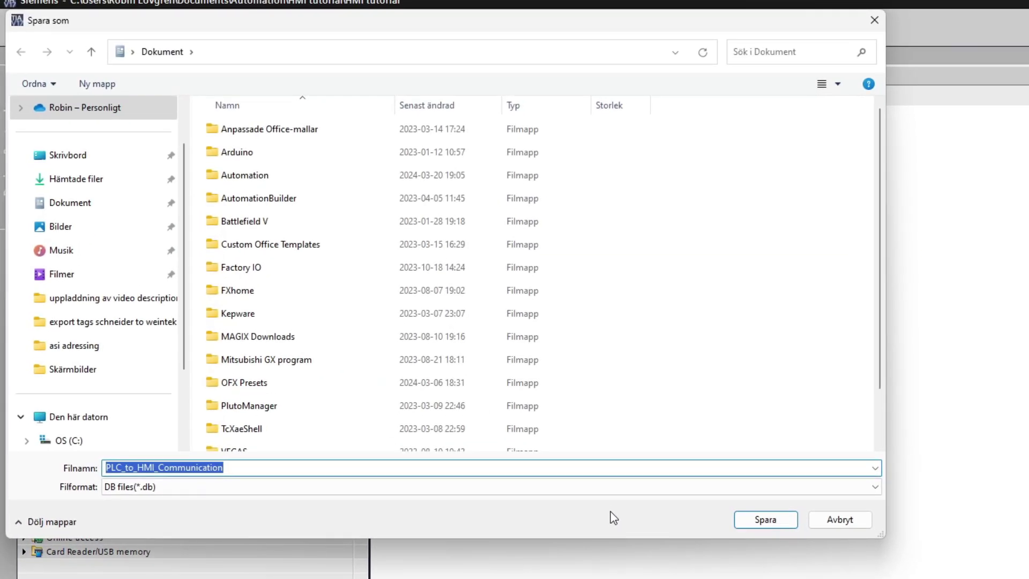
{"action": "key", "text": "Down"}
{"action": "key", "text": "Down"}
{"action": "key", "text": "Down"}
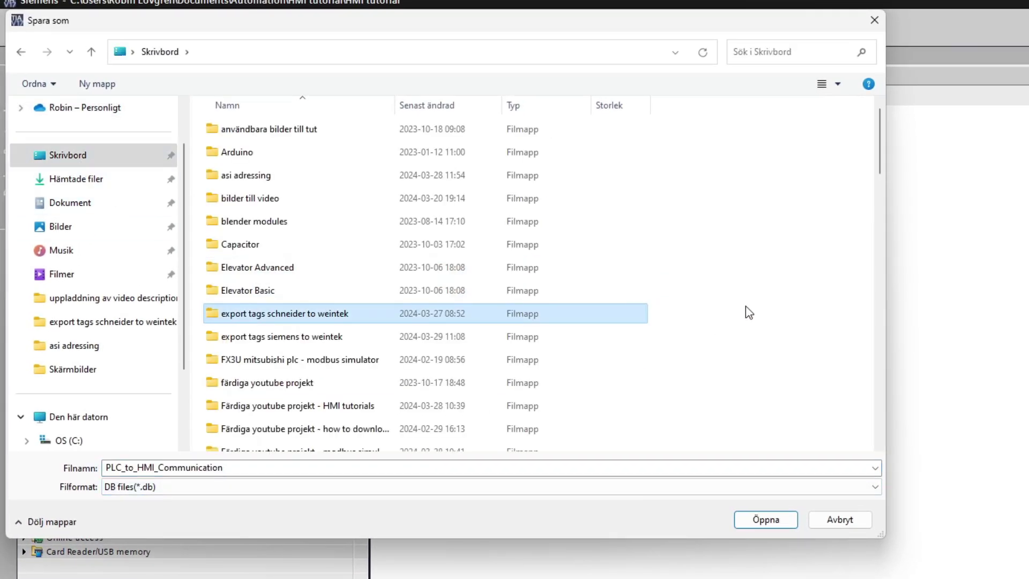
{"action": "key", "text": "Return"}
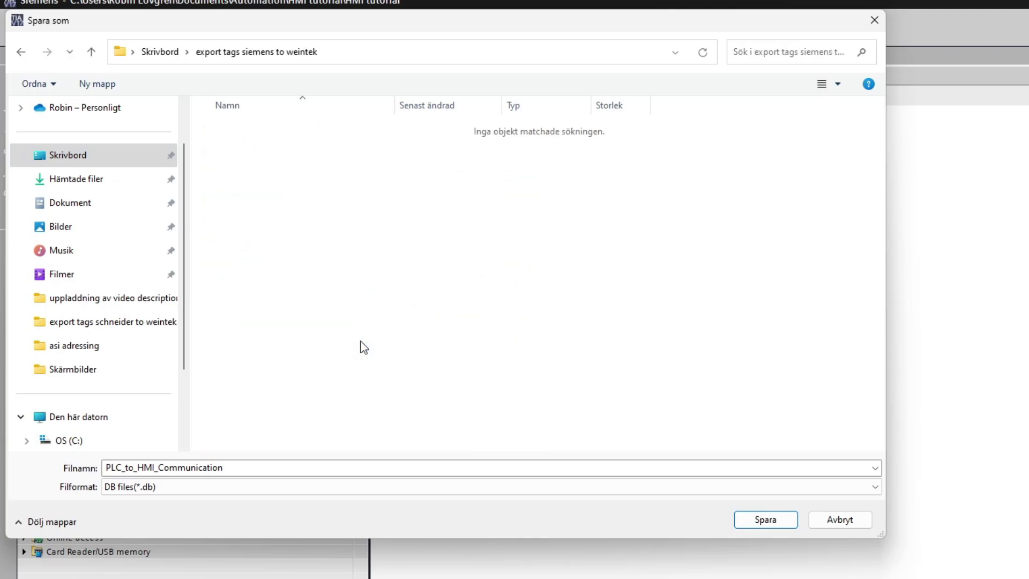
{"action": "left_click", "coordinate": [765, 520]}
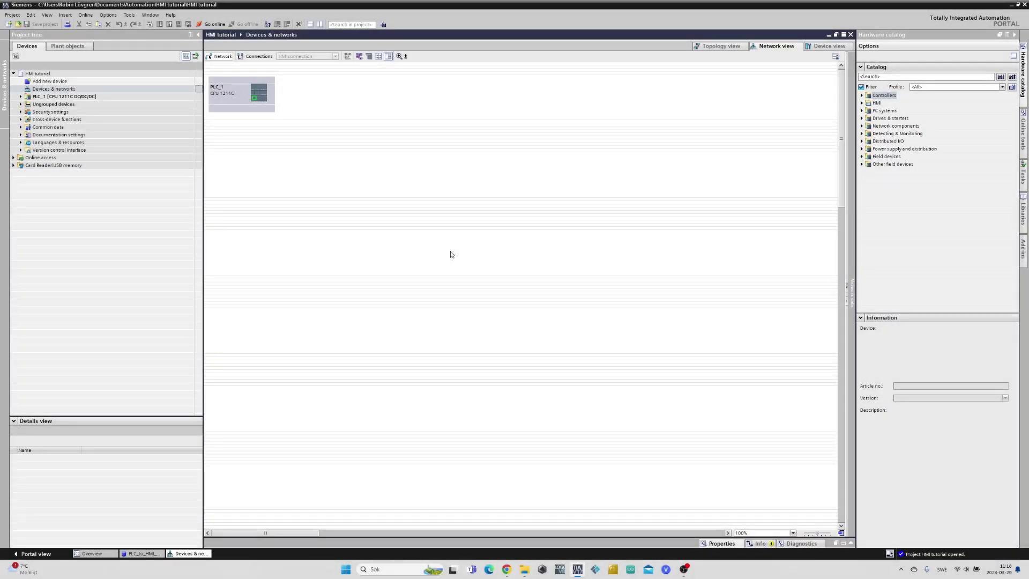
Step: Load the program onto PLC_1 and close the download results
{"action": "left_click", "coordinate": [196, 98]}
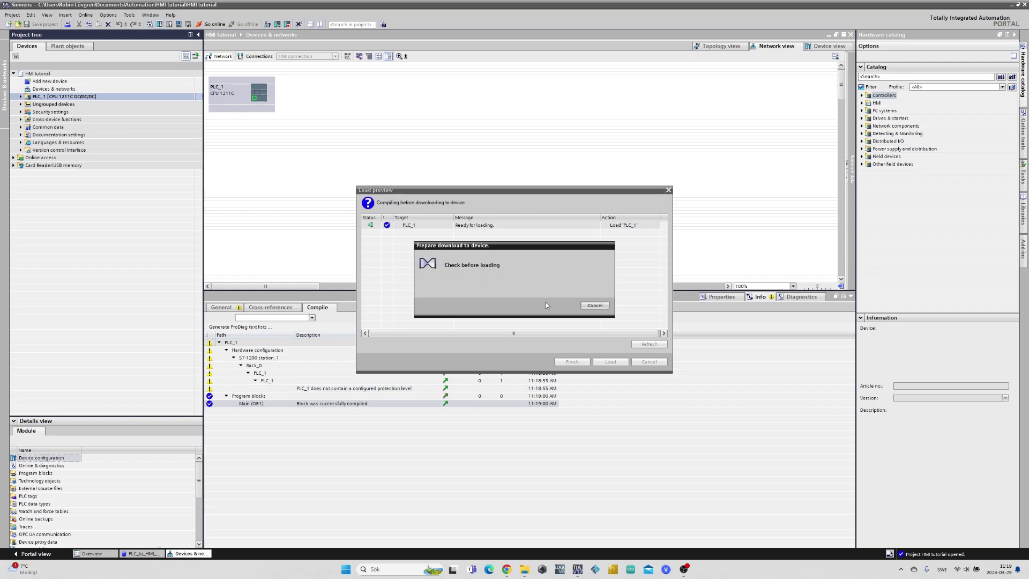
{"action": "left_click", "coordinate": [611, 361]}
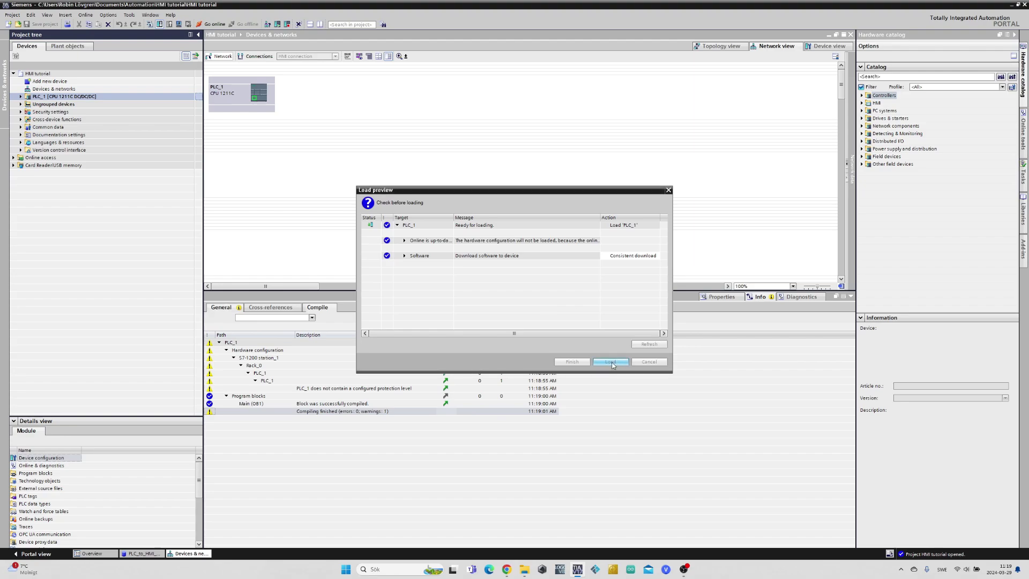
{"action": "left_click", "coordinate": [572, 362]}
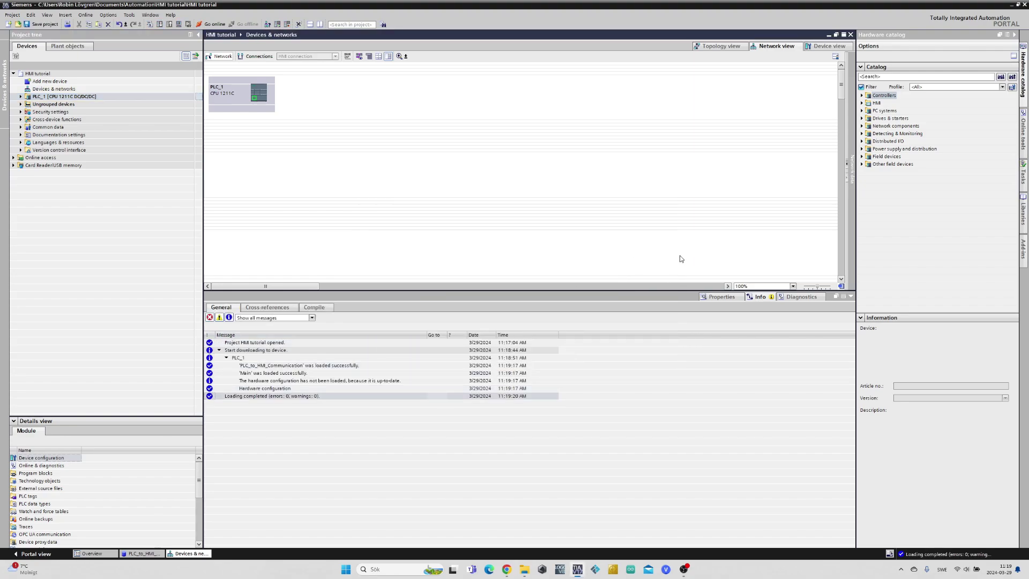
{"action": "left_click", "coordinate": [850, 296]}
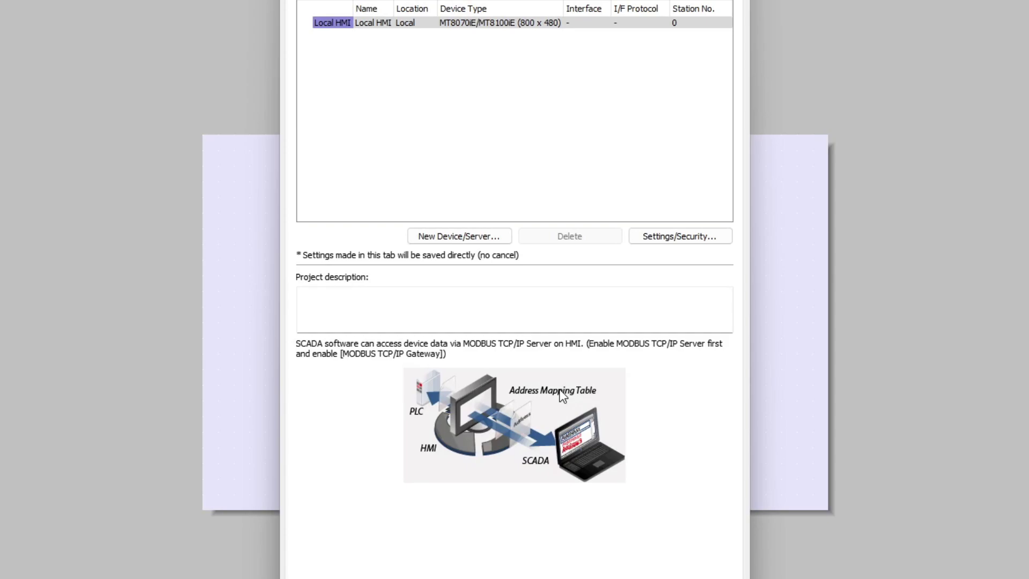
Step: Add a new device under System Parameters for the HMI
{"action": "left_click", "coordinate": [496, 238]}
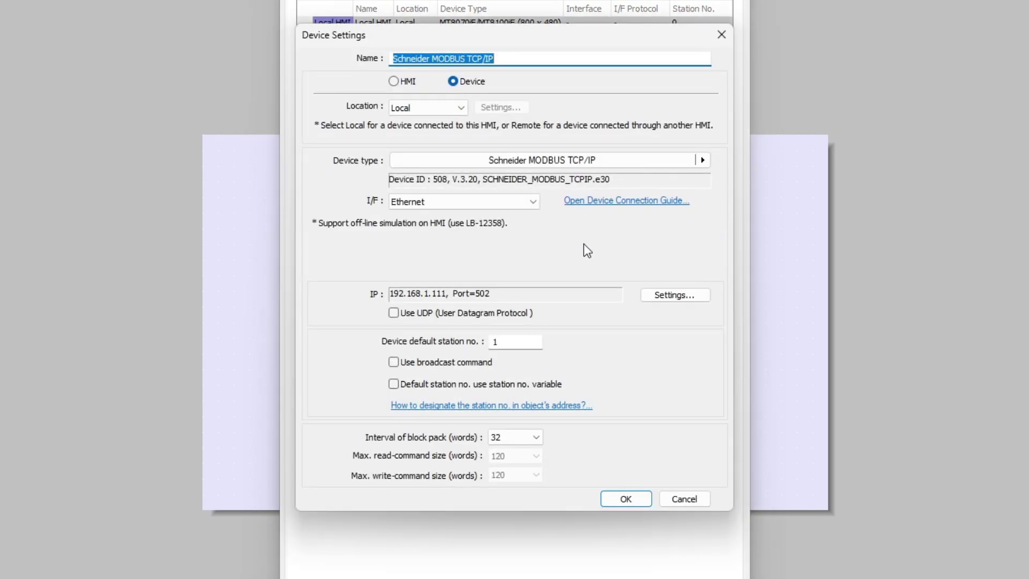
Step: Choose Siemens AG > S7-1200 (Symbolic Addressing) (Ethernet) as the device type
{"action": "left_click", "coordinate": [709, 162]}
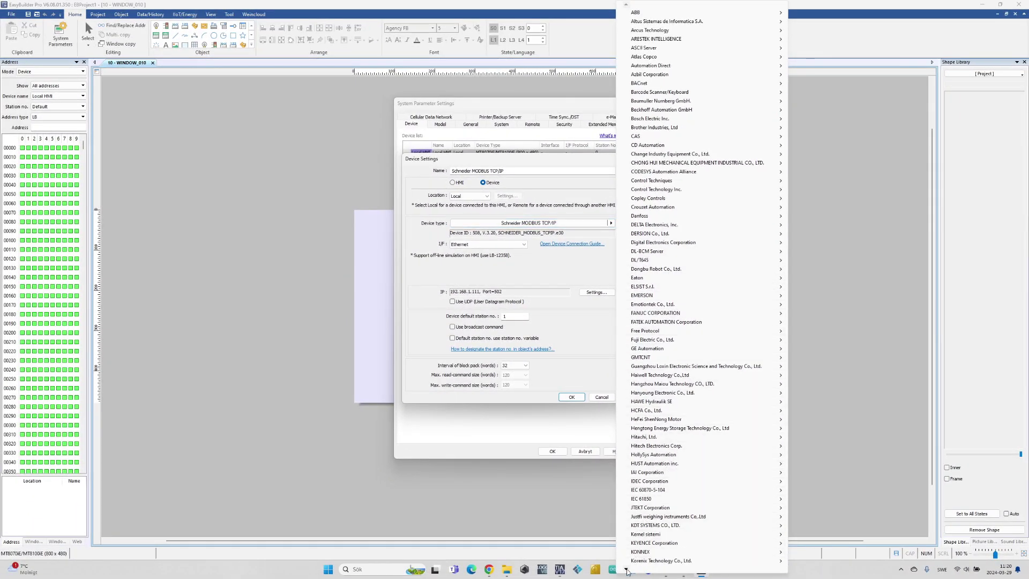
{"action": "mouse_move", "coordinate": [626, 570]}
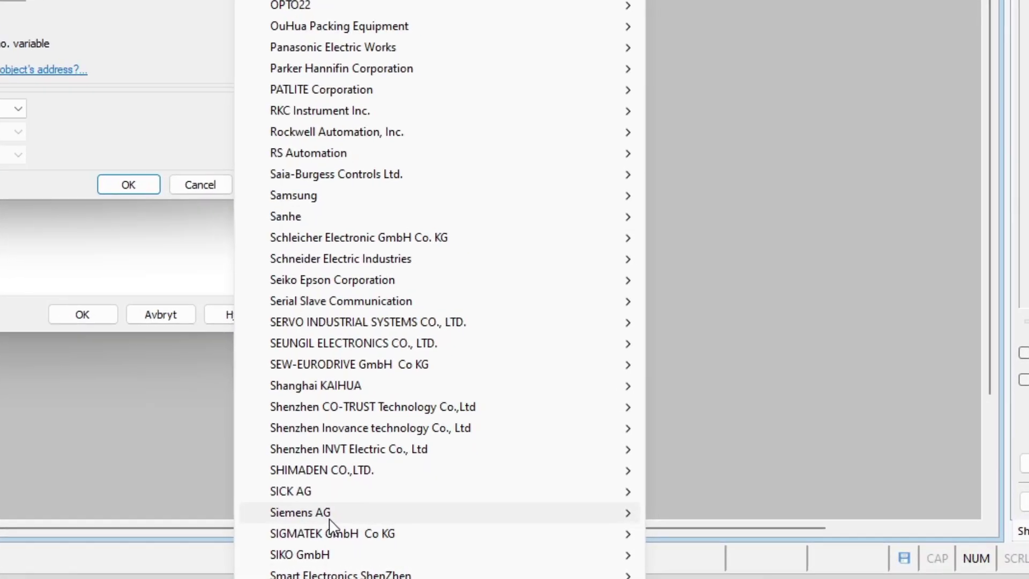
{"action": "mouse_move", "coordinate": [654, 535]}
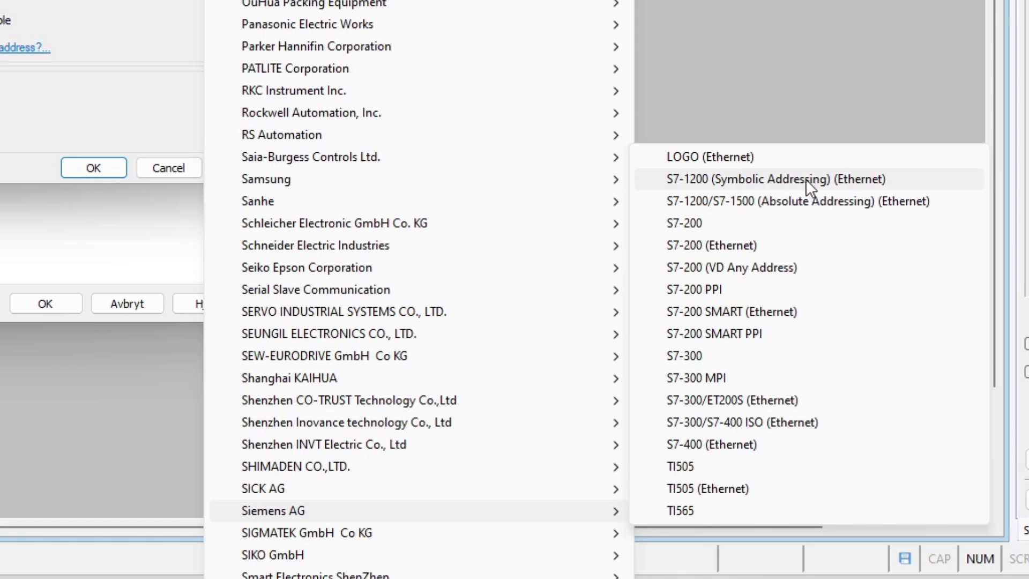
{"action": "left_click", "coordinate": [903, 178]}
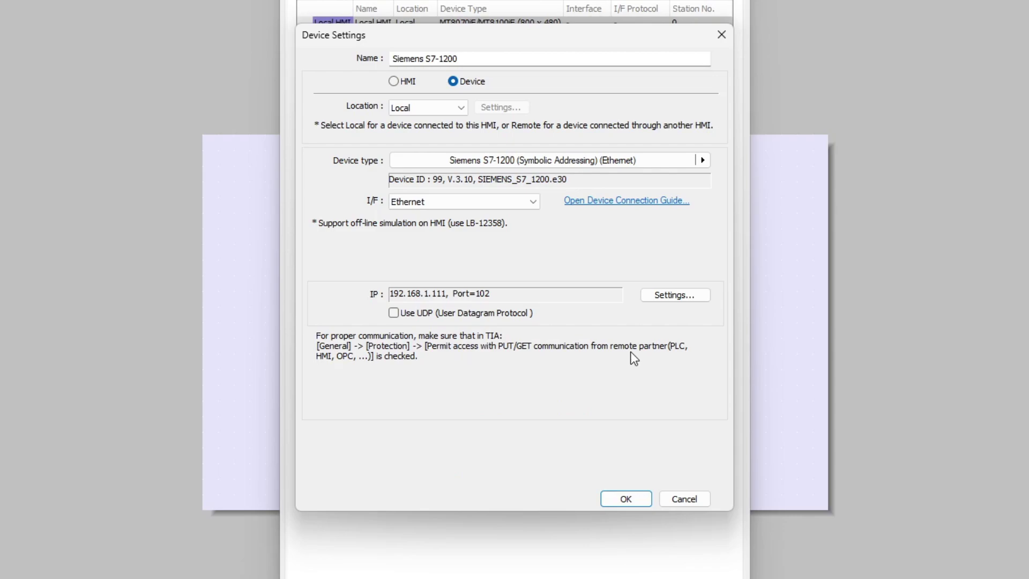
Step: Change the device IP address from 192.168.1.111 to 192.168.0.7
{"action": "left_click", "coordinate": [671, 296]}
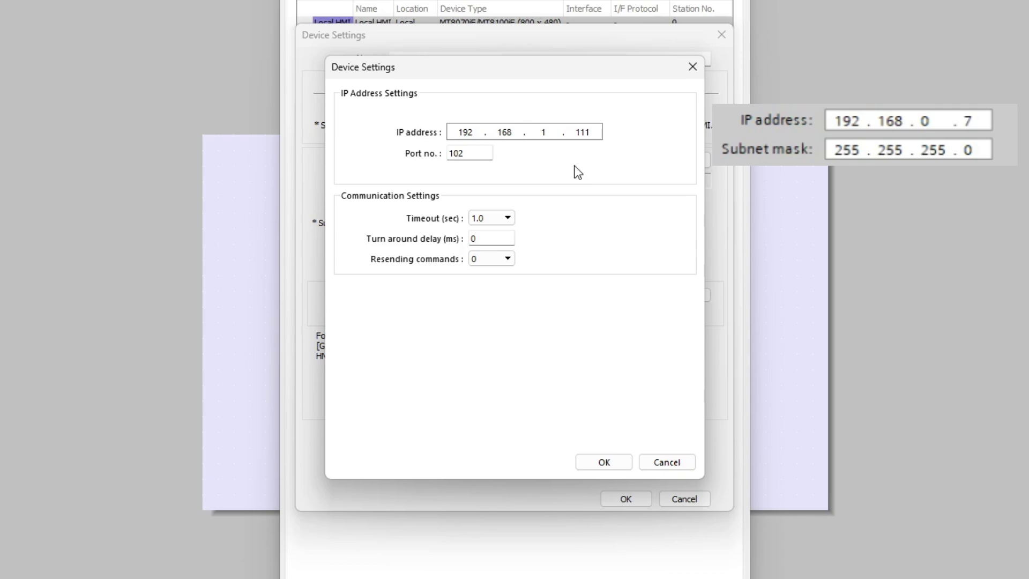
{"action": "double_click", "coordinate": [546, 133]}
{"action": "type", "text": "0"}
{"action": "key", "text": "period"}
{"action": "type", "text": "7"}
{"action": "left_click", "coordinate": [603, 464]}
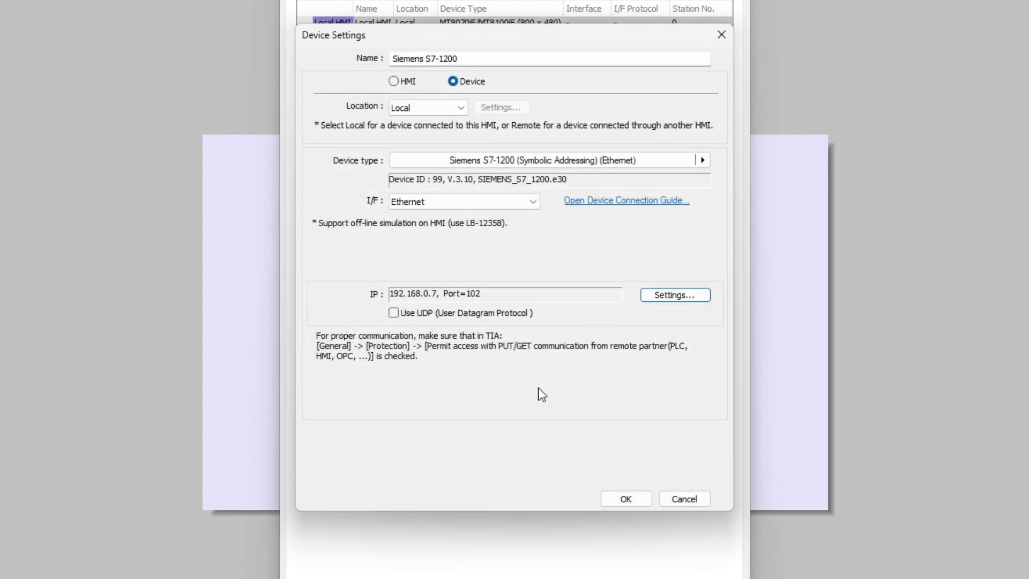
Step: Add the Siemens S7-1200 device, select it, and start importing its PLC tags
{"action": "left_click", "coordinate": [623, 499]}
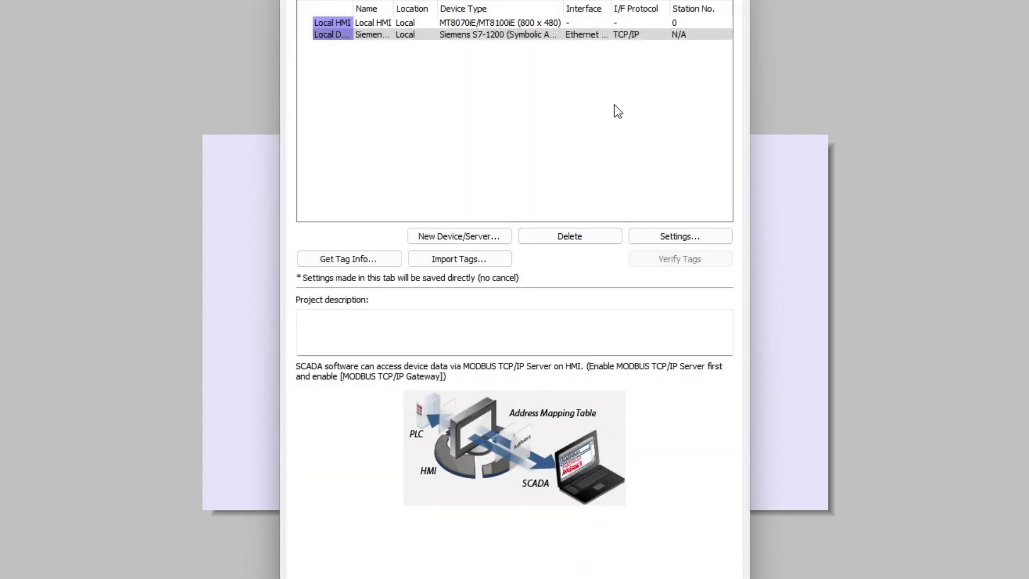
{"action": "left_click", "coordinate": [653, 36]}
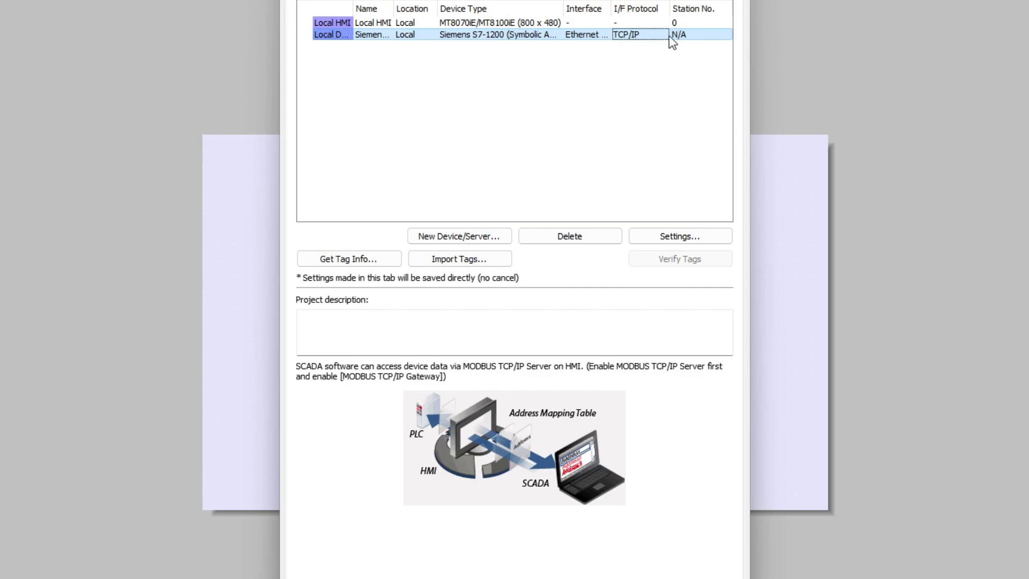
{"action": "left_click", "coordinate": [471, 34]}
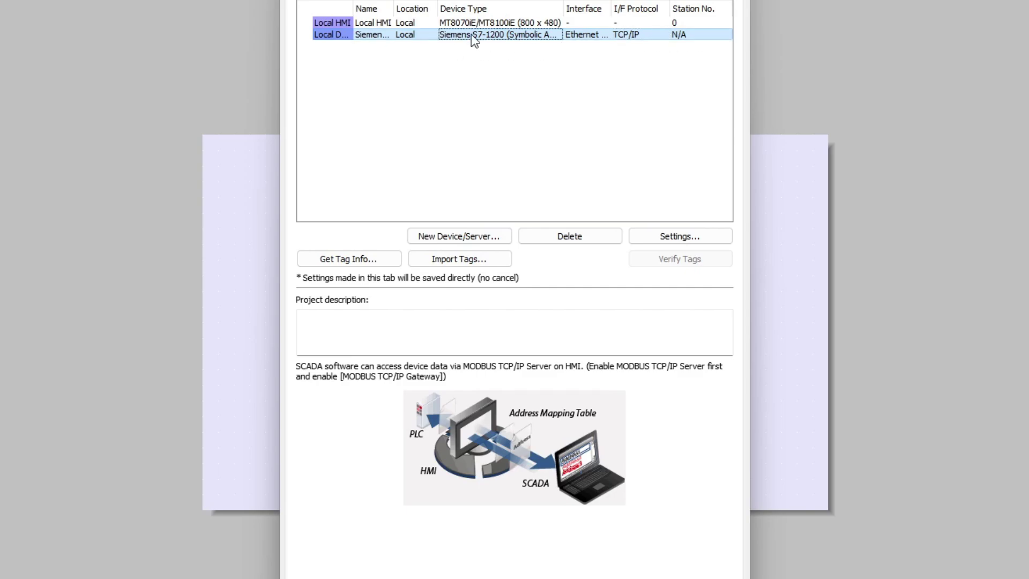
{"action": "left_click", "coordinate": [456, 261]}
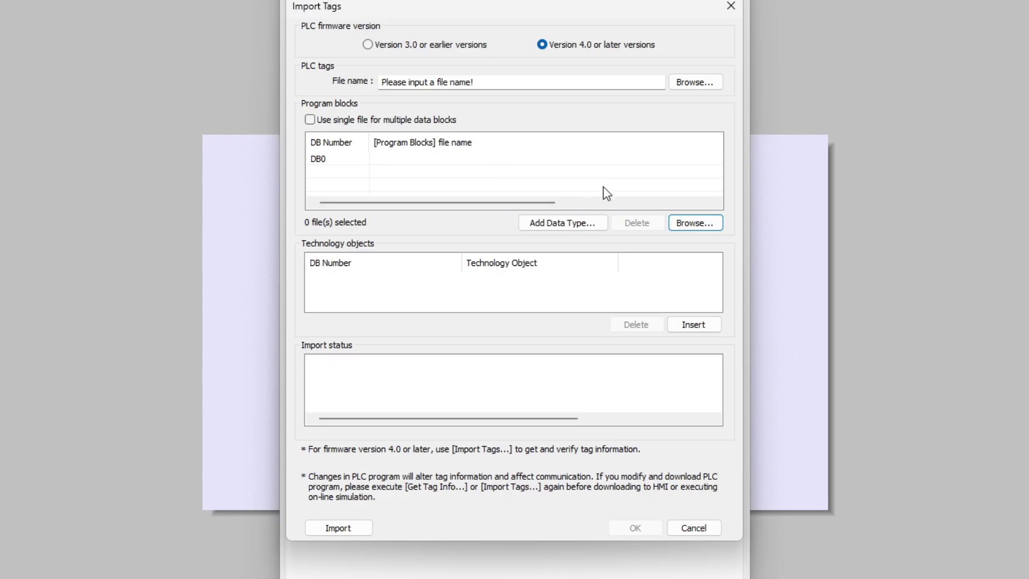
Step: Load PLC_to_HMI_Communication from the desktop 'export tags siemens to weintek' folder as DB1
{"action": "left_click", "coordinate": [693, 224]}
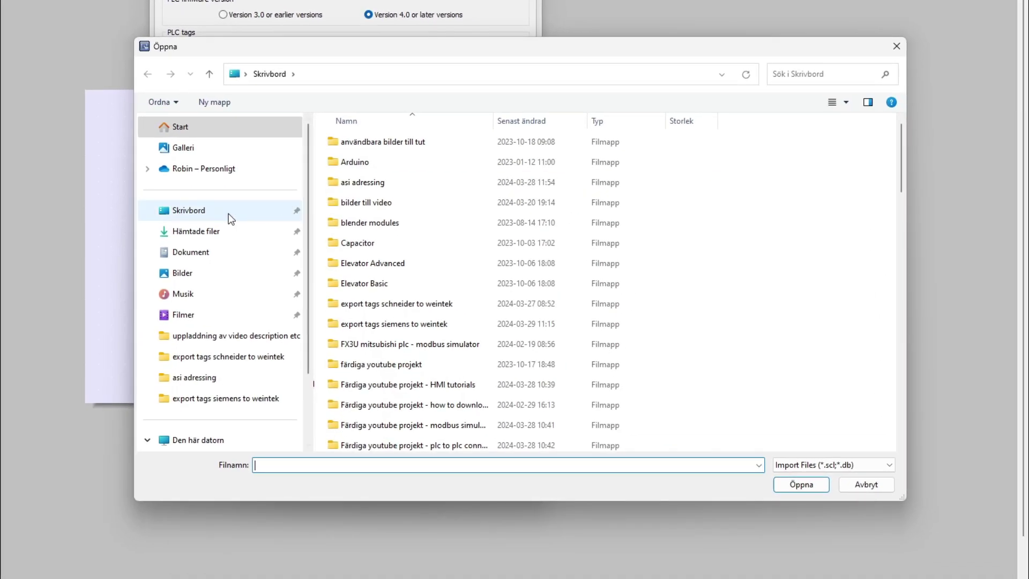
{"action": "left_click", "coordinate": [299, 247]}
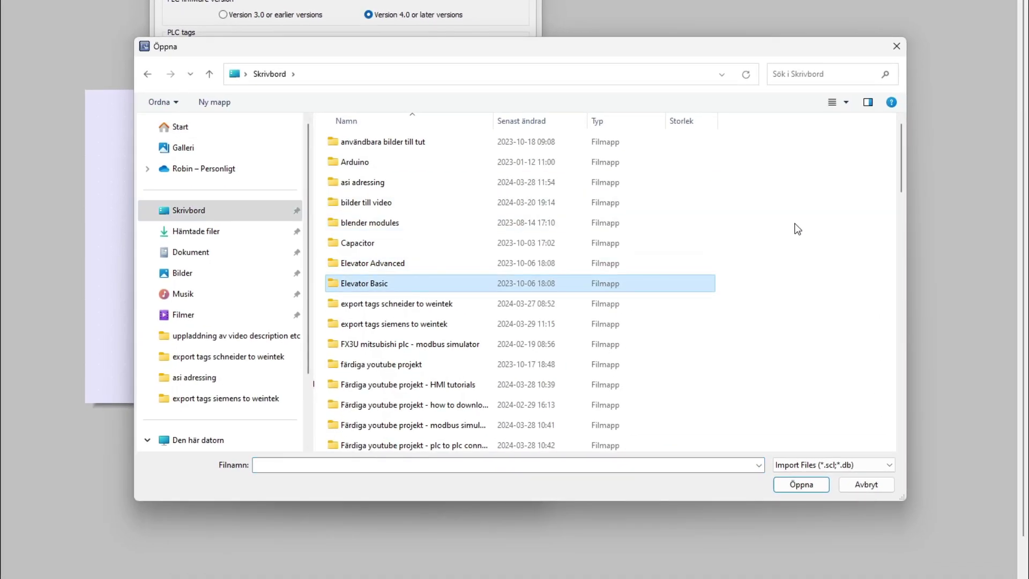
{"action": "double_click", "coordinate": [427, 325]}
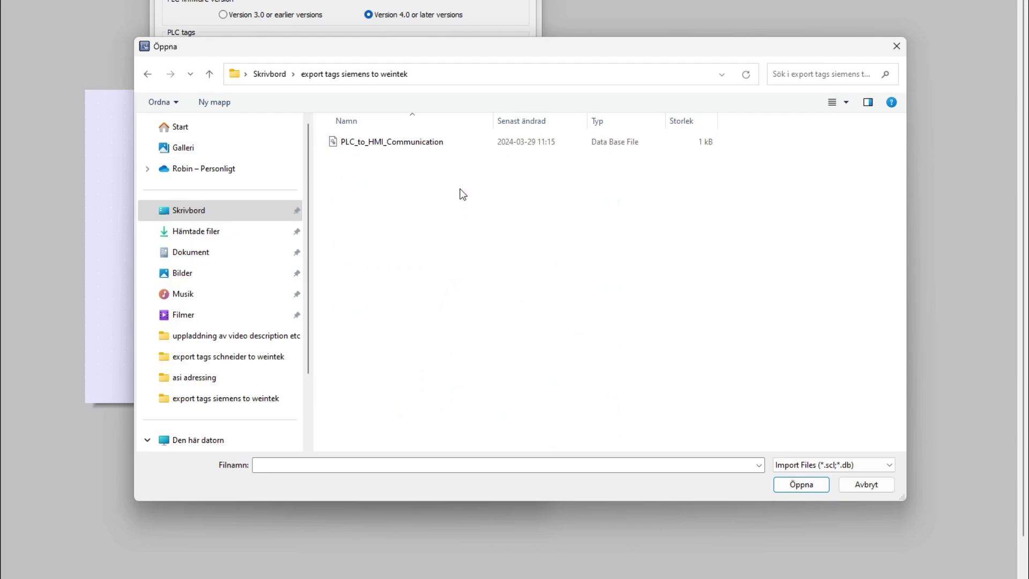
{"action": "left_click", "coordinate": [430, 143]}
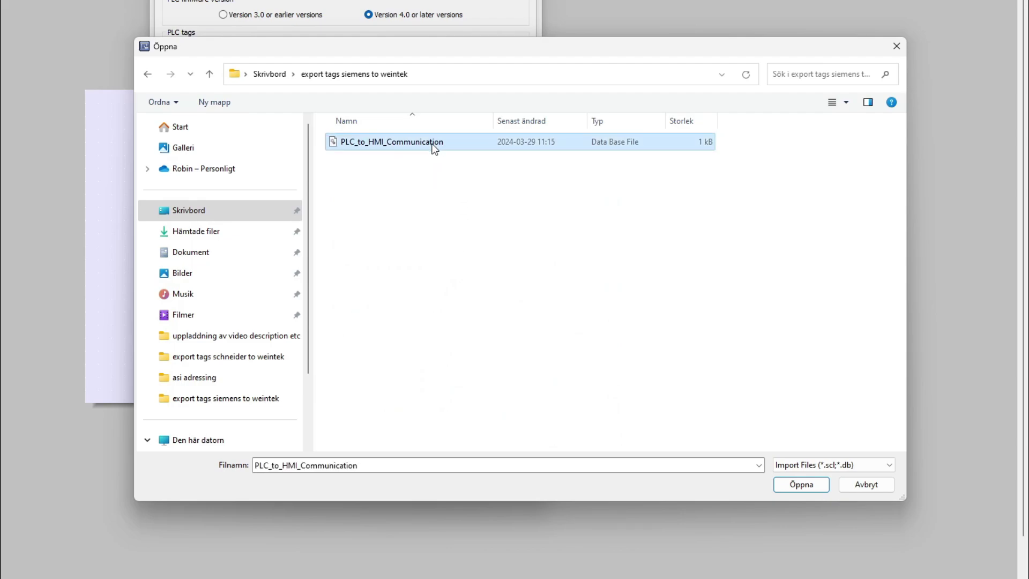
{"action": "left_click", "coordinate": [793, 484]}
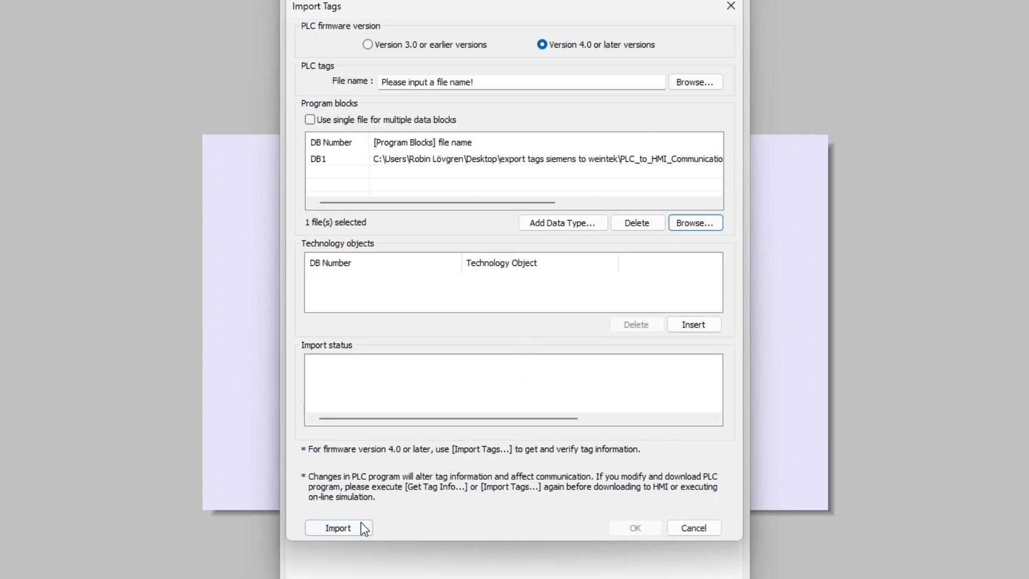
{"action": "left_click", "coordinate": [347, 526]}
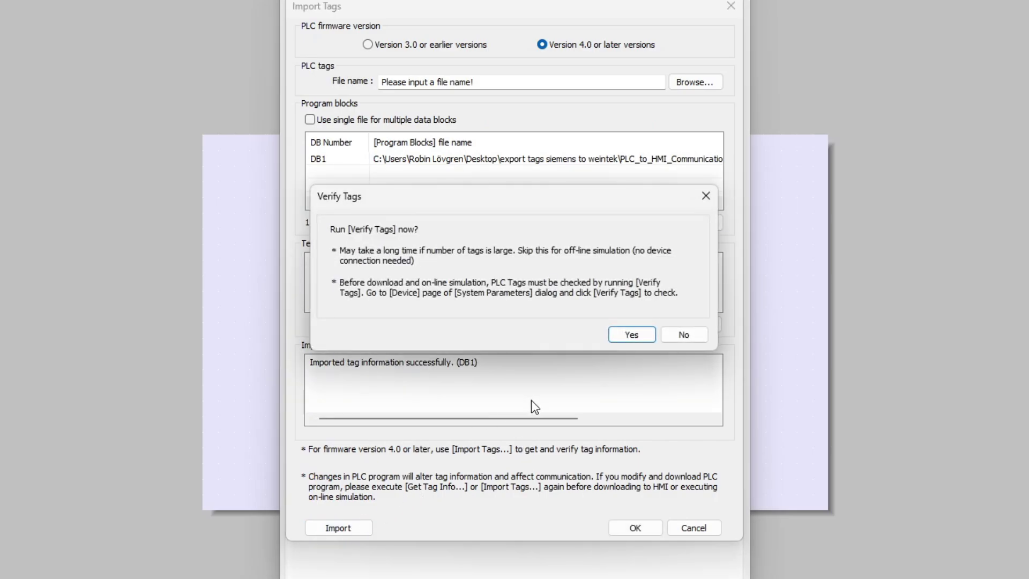
Step: Verify the tags, include all six PLC_to_HMI_Communication tags, and confirm the import
{"action": "left_click", "coordinate": [629, 334]}
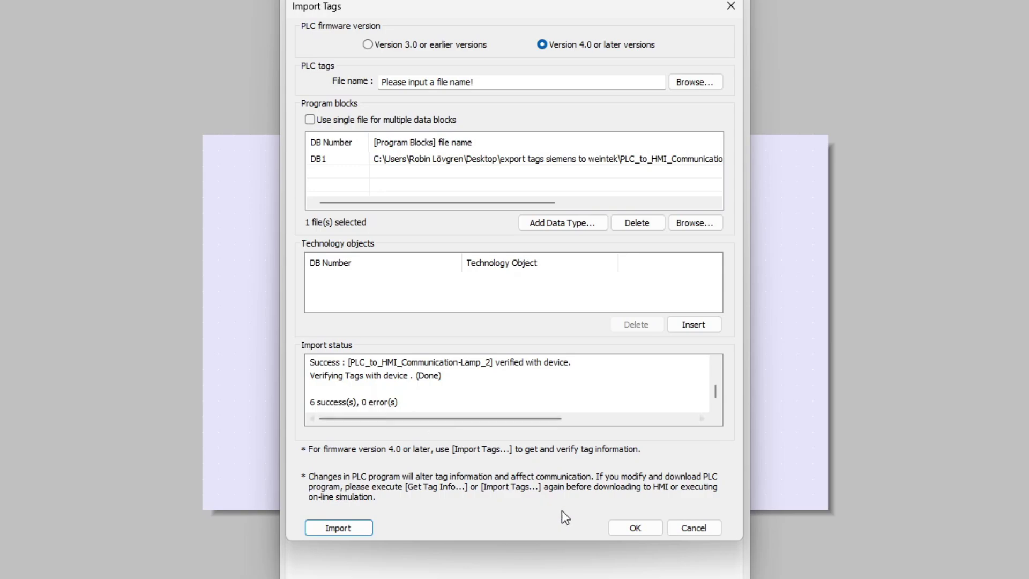
{"action": "left_click", "coordinate": [645, 531]}
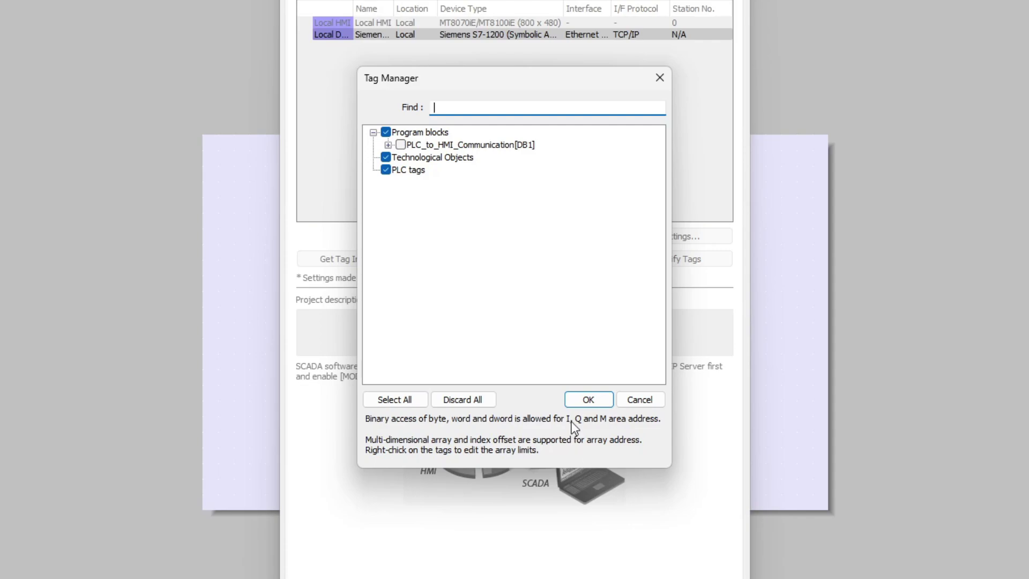
{"action": "left_click", "coordinate": [388, 145]}
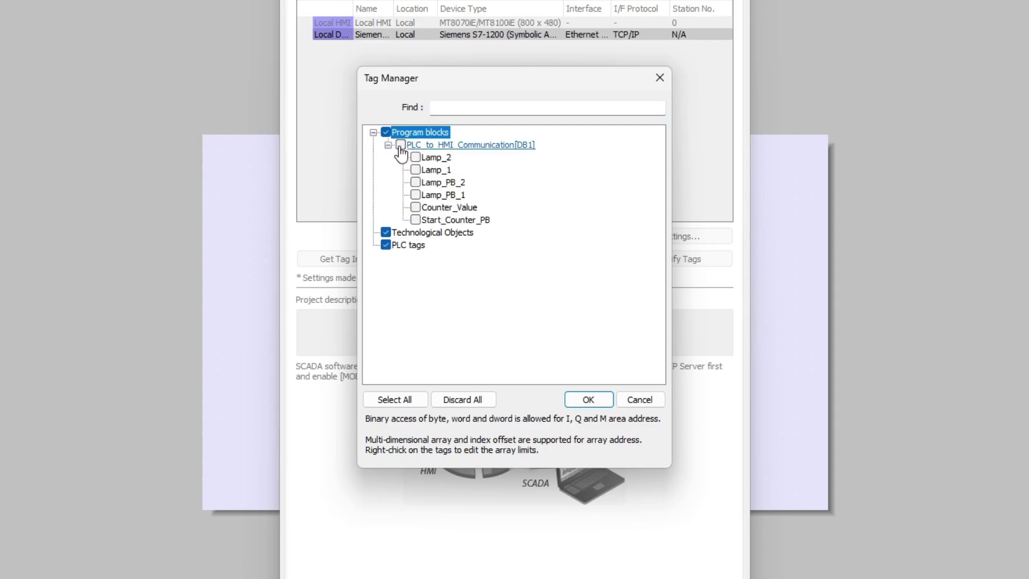
{"action": "left_click", "coordinate": [401, 145]}
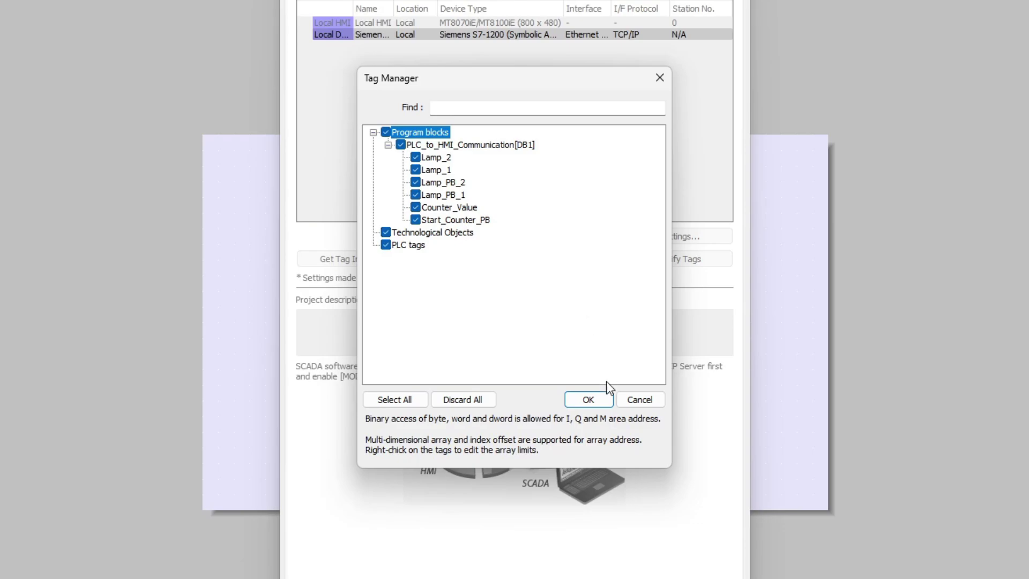
{"action": "left_click", "coordinate": [588, 400]}
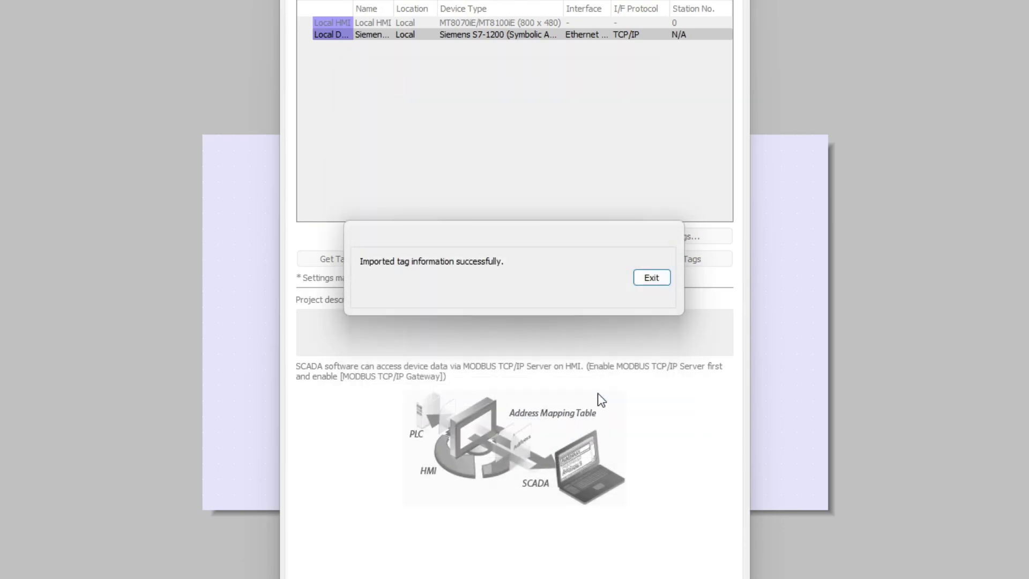
{"action": "left_click", "coordinate": [652, 278]}
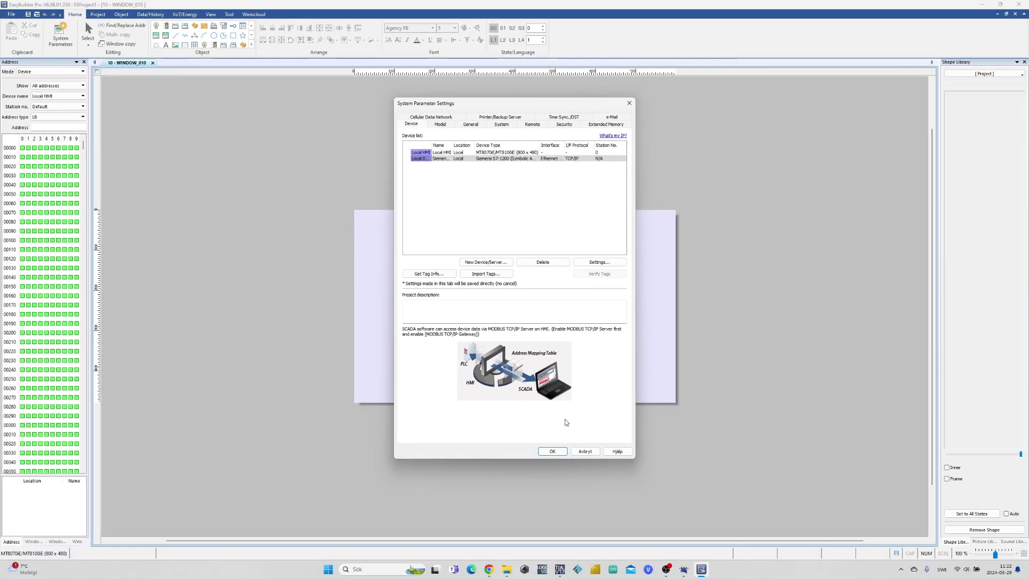
Step: Close System Parameters and create a Momentary Set Bit object writing PLC_to_HMI_Communication[DB1]-Start_Counter_PB
{"action": "left_click", "coordinate": [555, 453]}
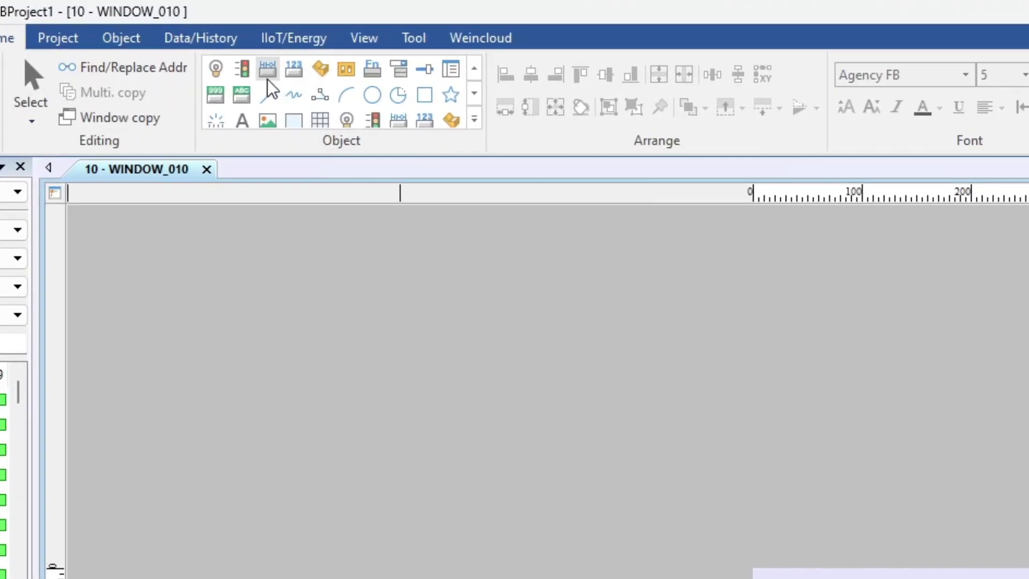
{"action": "left_click", "coordinate": [268, 69]}
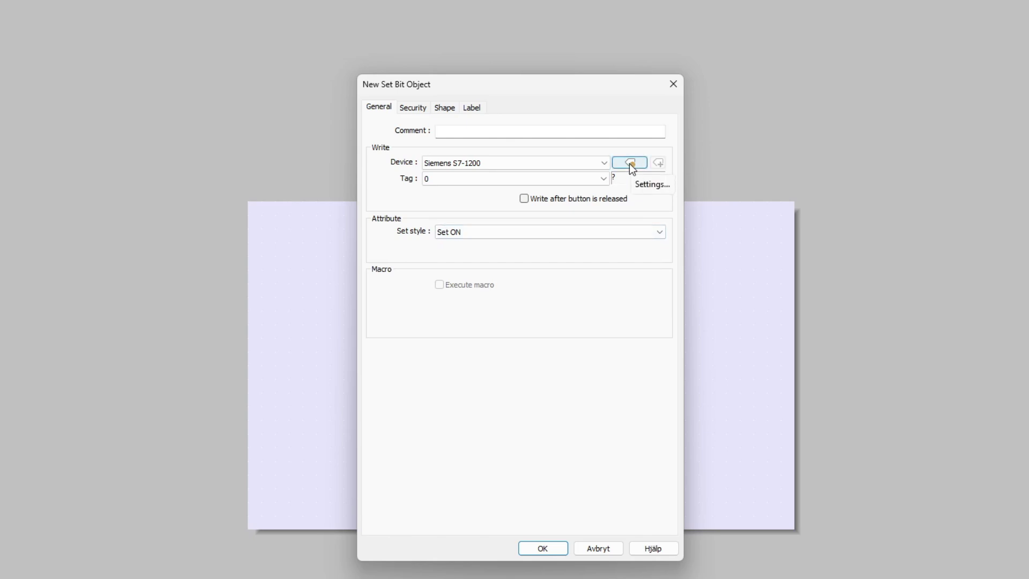
{"action": "left_click", "coordinate": [604, 180]}
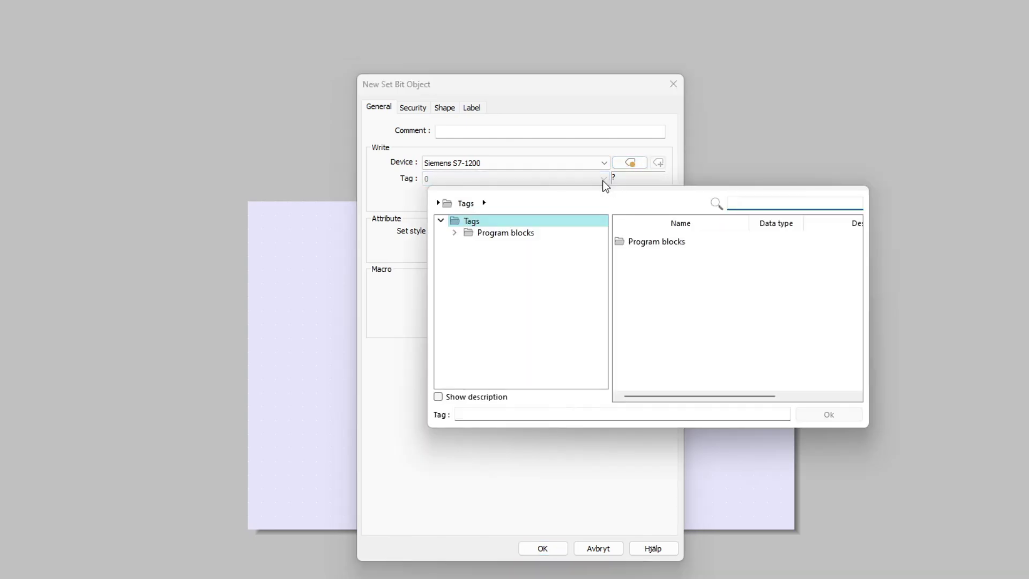
{"action": "left_click", "coordinate": [454, 233]}
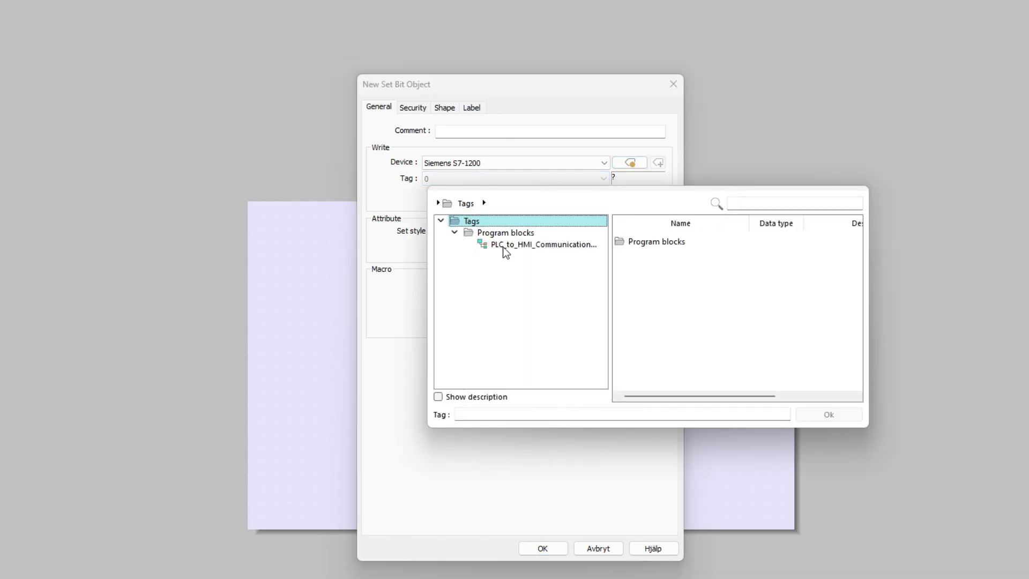
{"action": "left_click", "coordinate": [508, 246]}
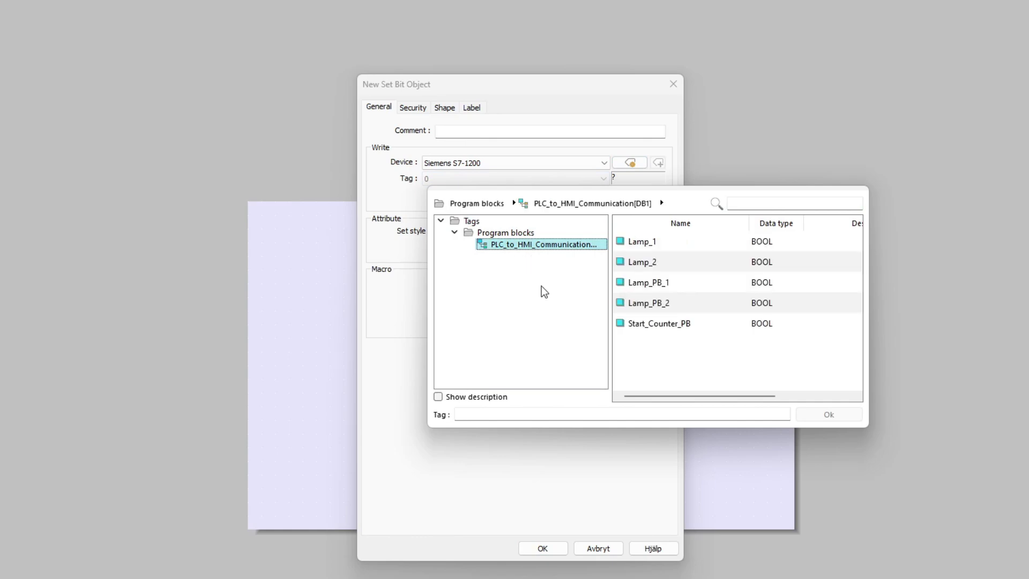
{"action": "left_click", "coordinate": [660, 325]}
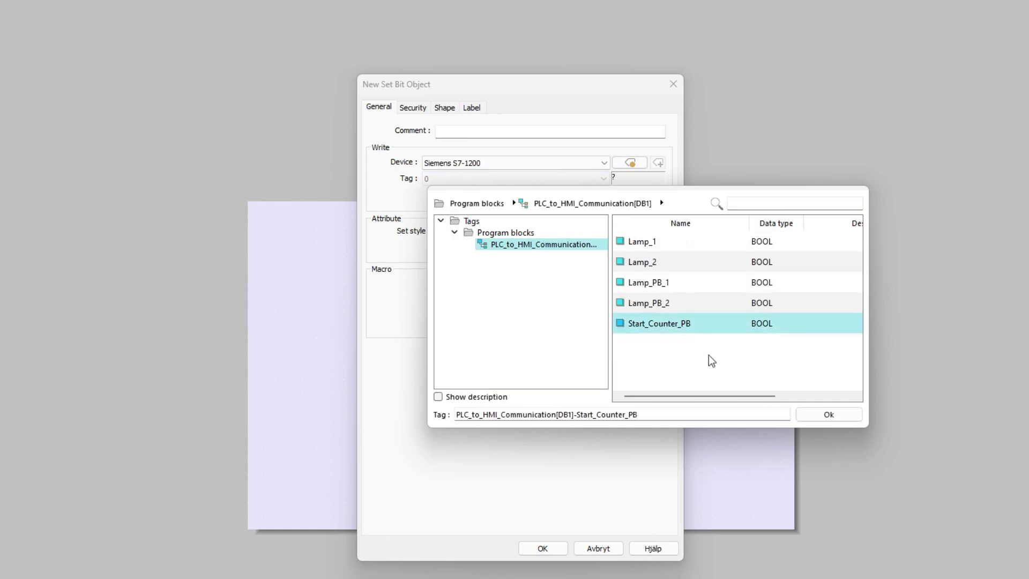
{"action": "left_click", "coordinate": [834, 417]}
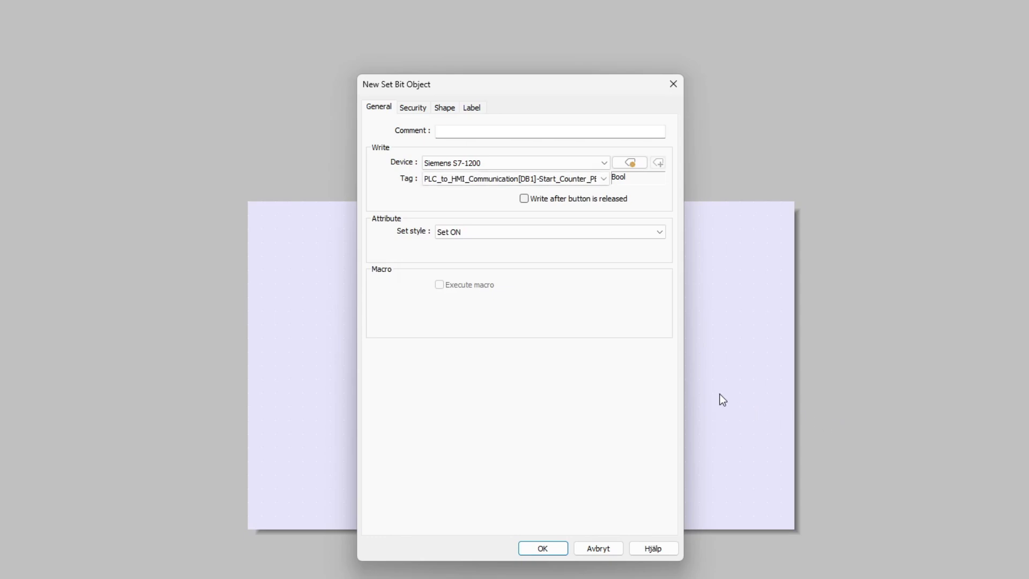
{"action": "left_click", "coordinate": [656, 234]}
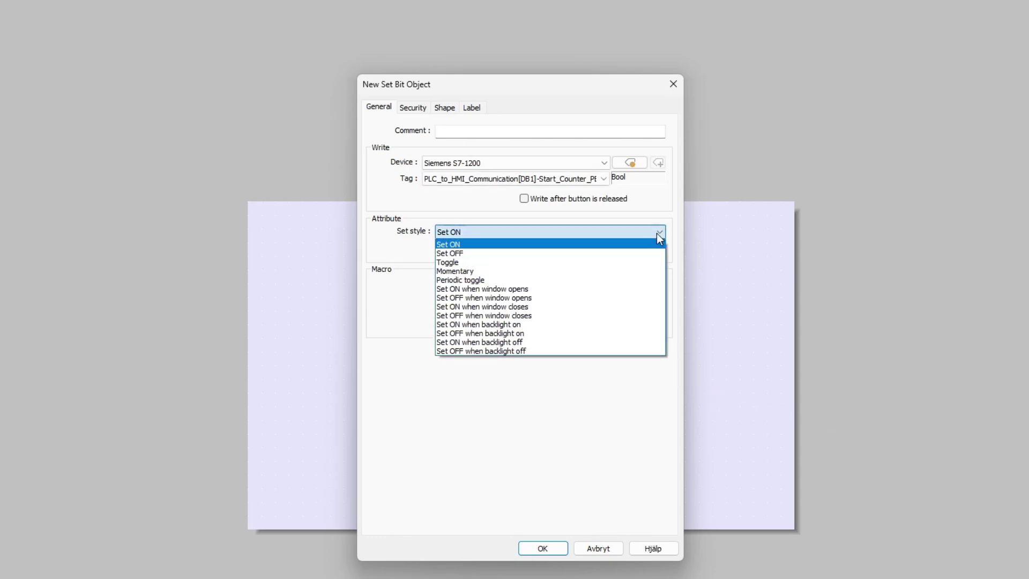
{"action": "left_click", "coordinate": [549, 274]}
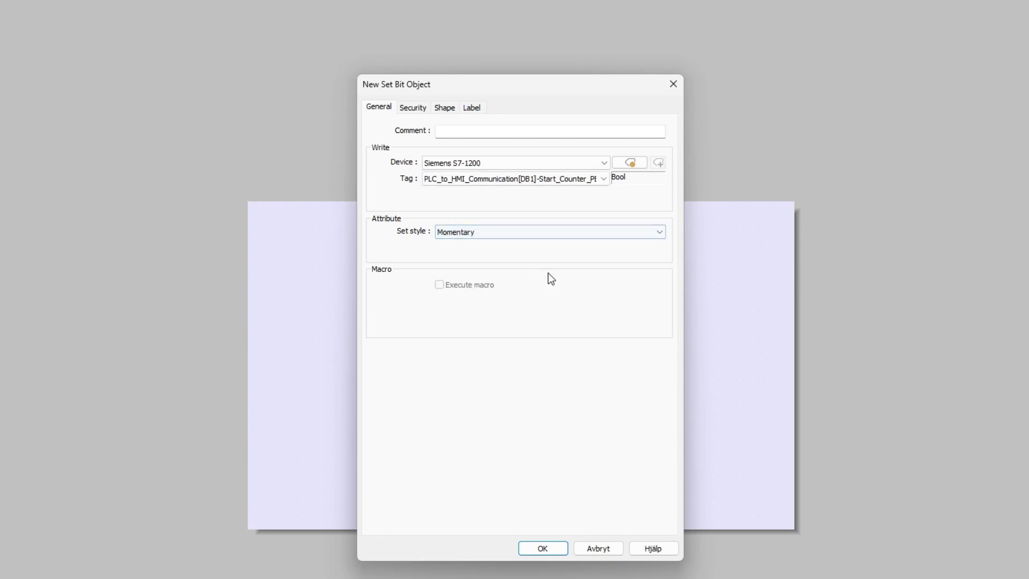
Step: Enable a label on the Set Bit button and enter 'Start' as its content
{"action": "left_click", "coordinate": [446, 109]}
{"action": "left_click", "coordinate": [472, 109]}
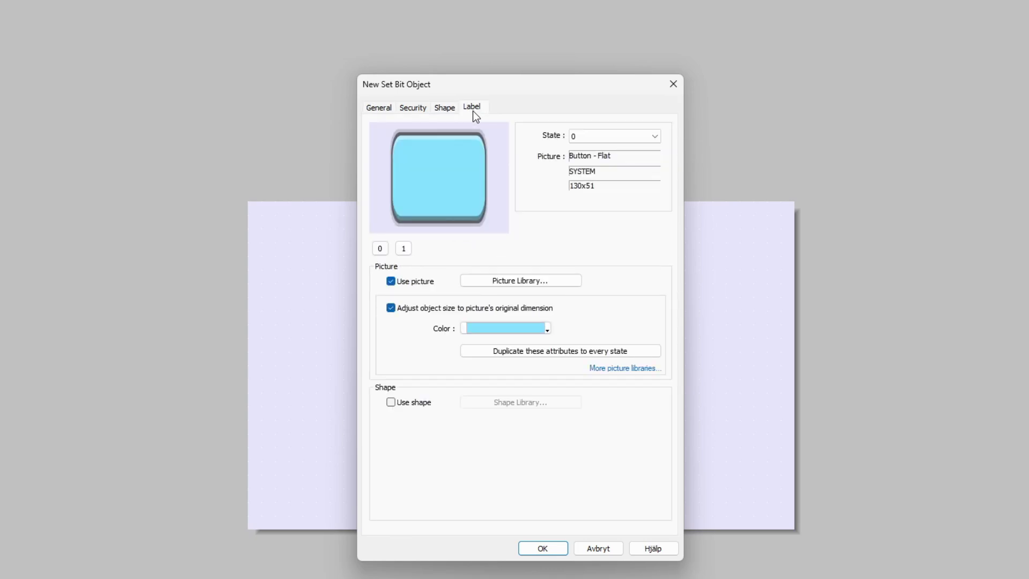
{"action": "left_click", "coordinate": [378, 131]}
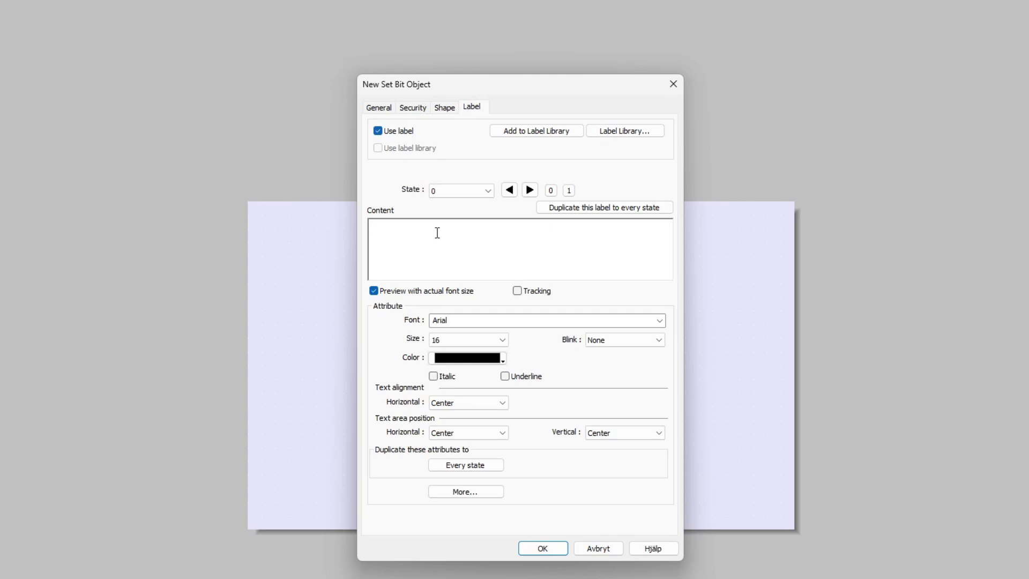
{"action": "type", "text": "Start"}
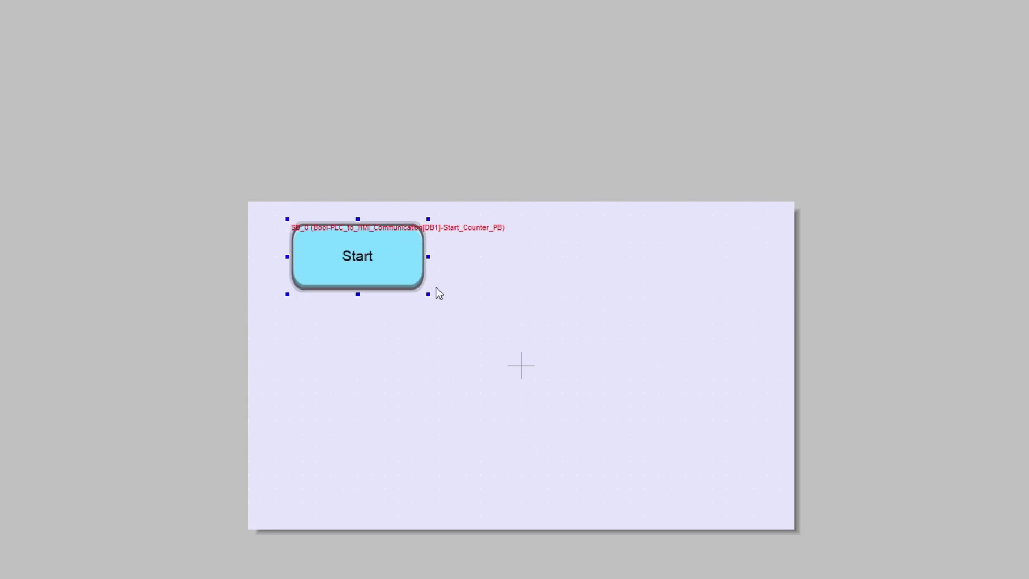
Step: Duplicate the Start button twice and stack the copies below the original
{"action": "key", "text": "ctrl+c"}
{"action": "key", "text": "ctrl+v"}
{"action": "key", "text": "ctrl+v"}
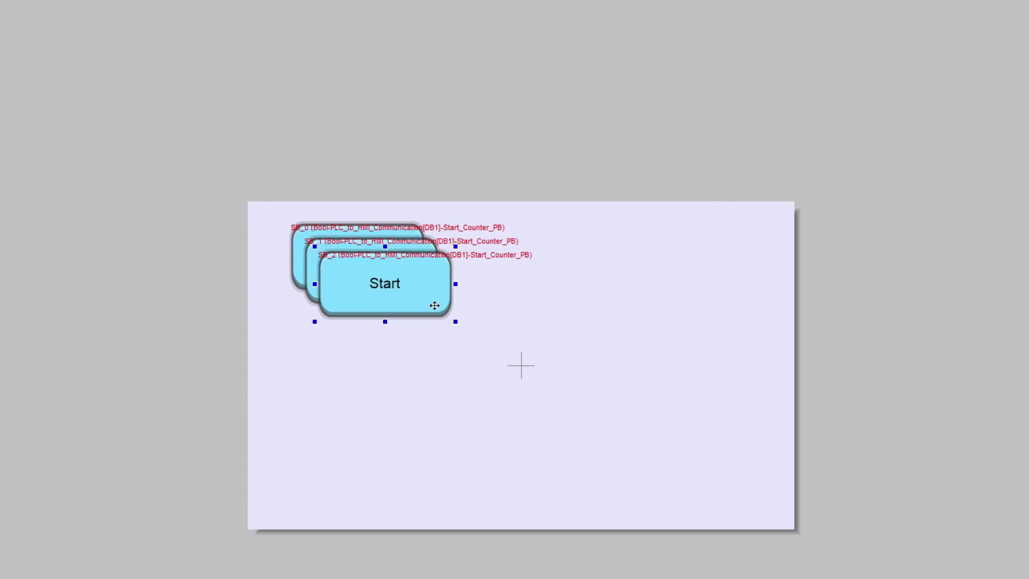
{"action": "left_click_drag", "start_coordinate": [385, 289], "coordinate": [363, 448]}
{"action": "left_click_drag", "start_coordinate": [369, 455], "coordinate": [374, 365]}
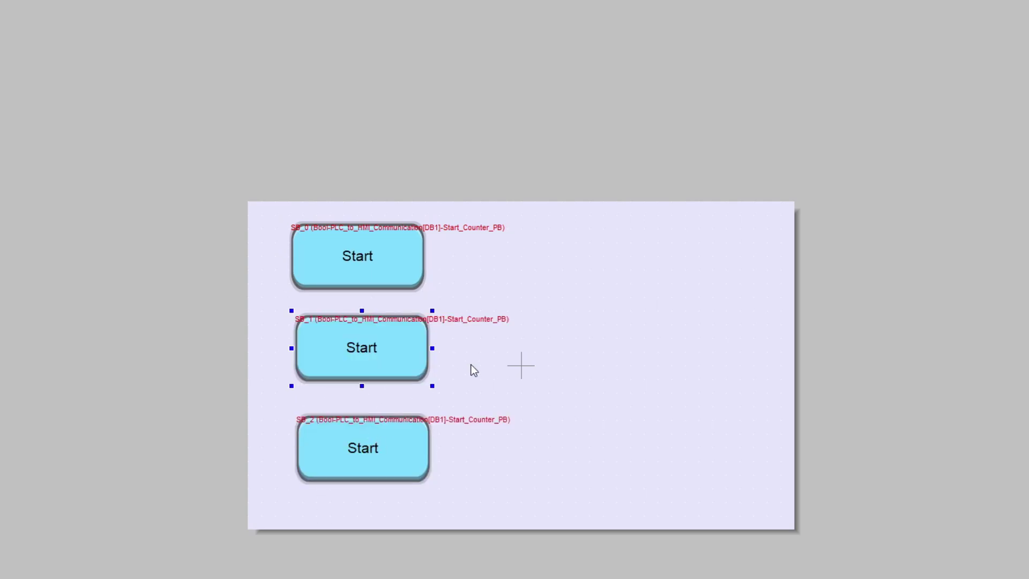
{"action": "left_click", "coordinate": [456, 374]}
Step: Set the second button to write Lamp_PB_1 with Toggle style
{"action": "double_click", "coordinate": [400, 350]}
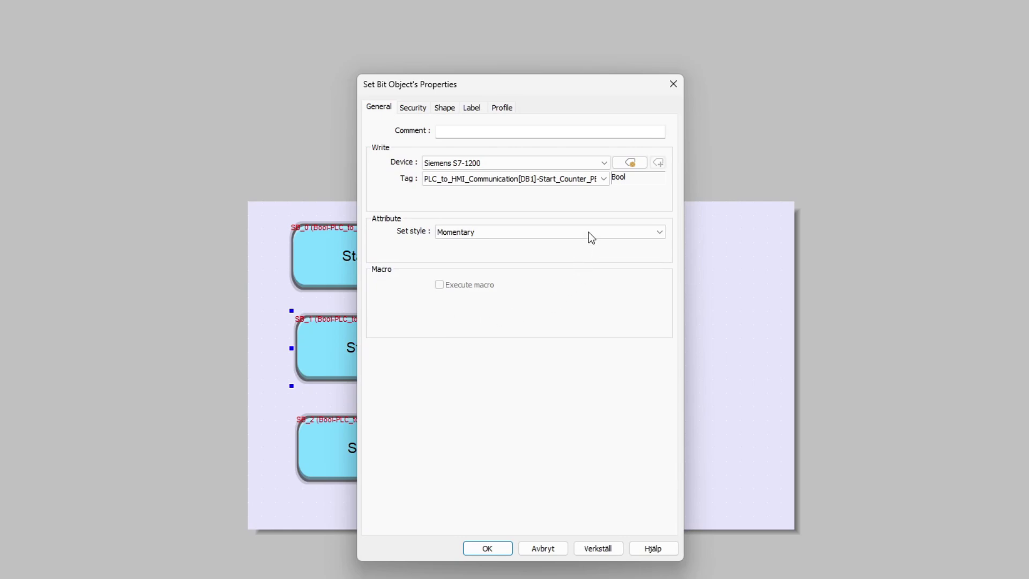
{"action": "left_click", "coordinate": [603, 180]}
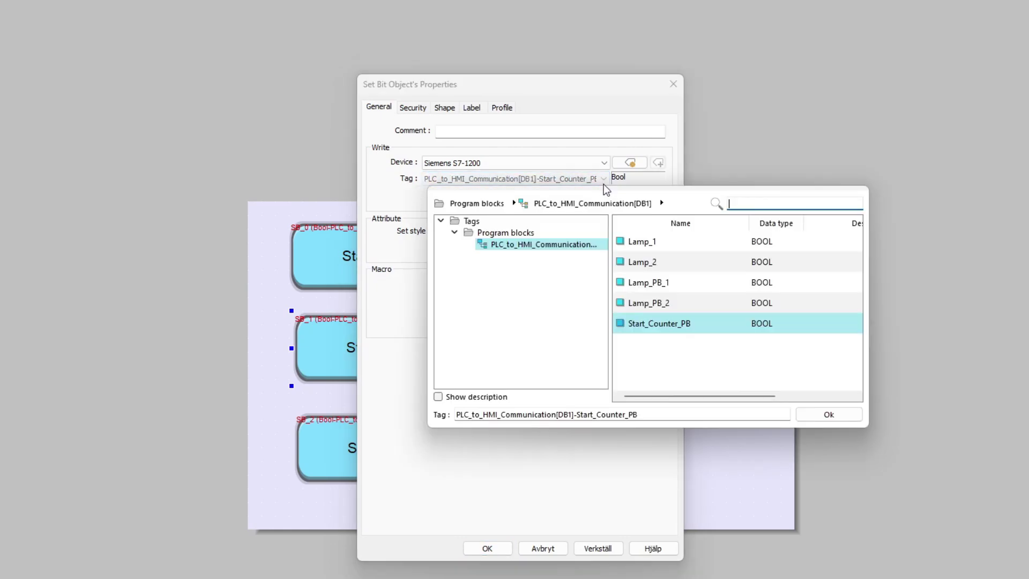
{"action": "left_click", "coordinate": [660, 288]}
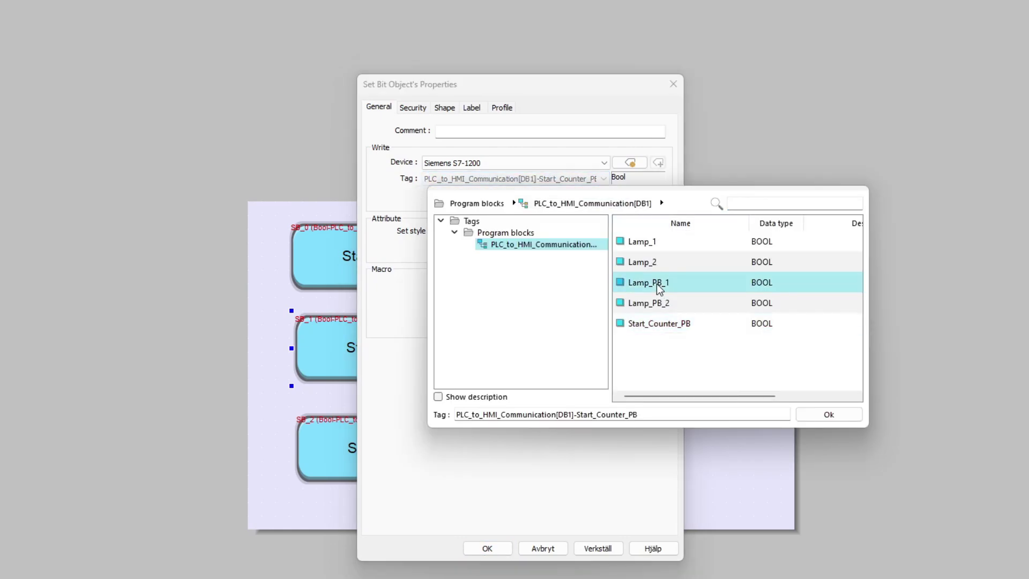
{"action": "left_click", "coordinate": [830, 417]}
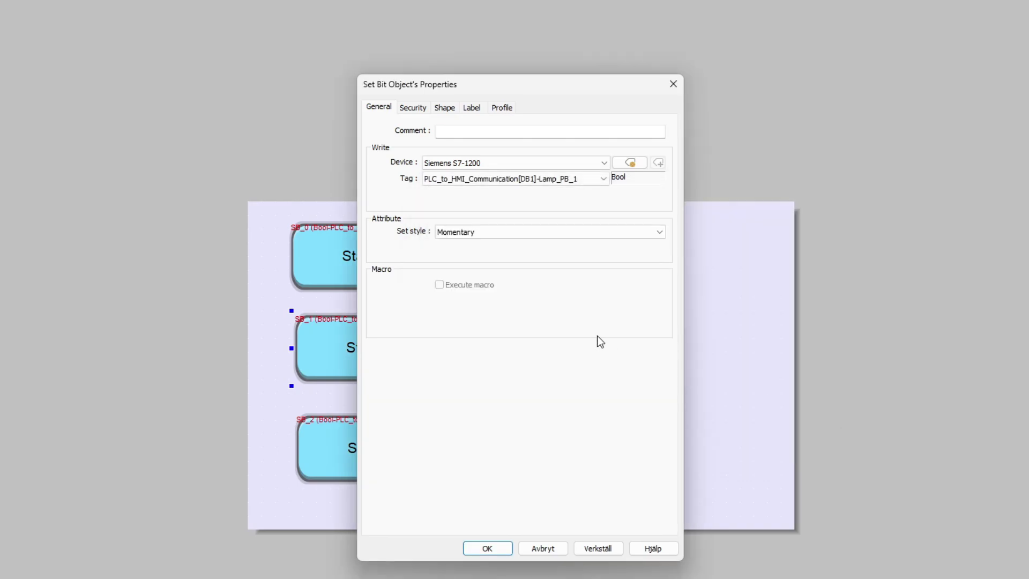
{"action": "left_click", "coordinate": [645, 236]}
{"action": "left_click", "coordinate": [510, 262]}
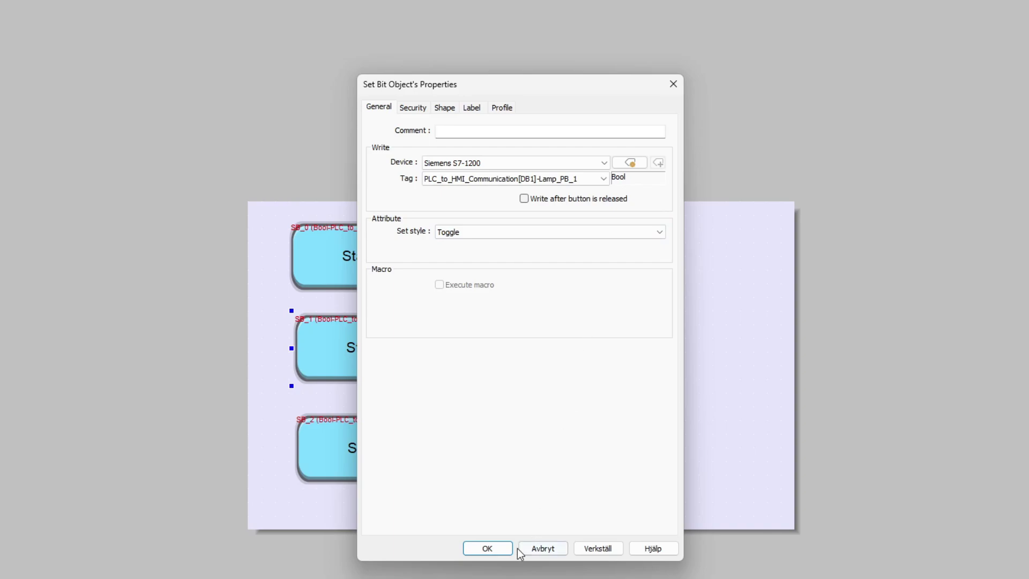
{"action": "left_click", "coordinate": [488, 548]}
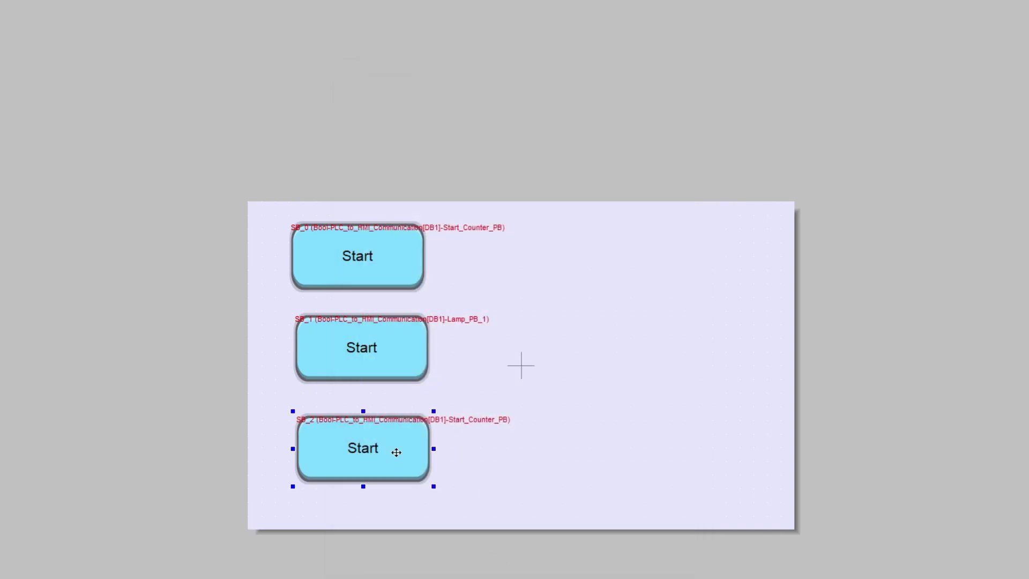
Step: Set the third button to write Lamp_PB_2 with Momentary style
{"action": "double_click", "coordinate": [395, 452]}
{"action": "left_click", "coordinate": [630, 162]}
{"action": "left_click", "coordinate": [646, 263]}
{"action": "left_click", "coordinate": [649, 303]}
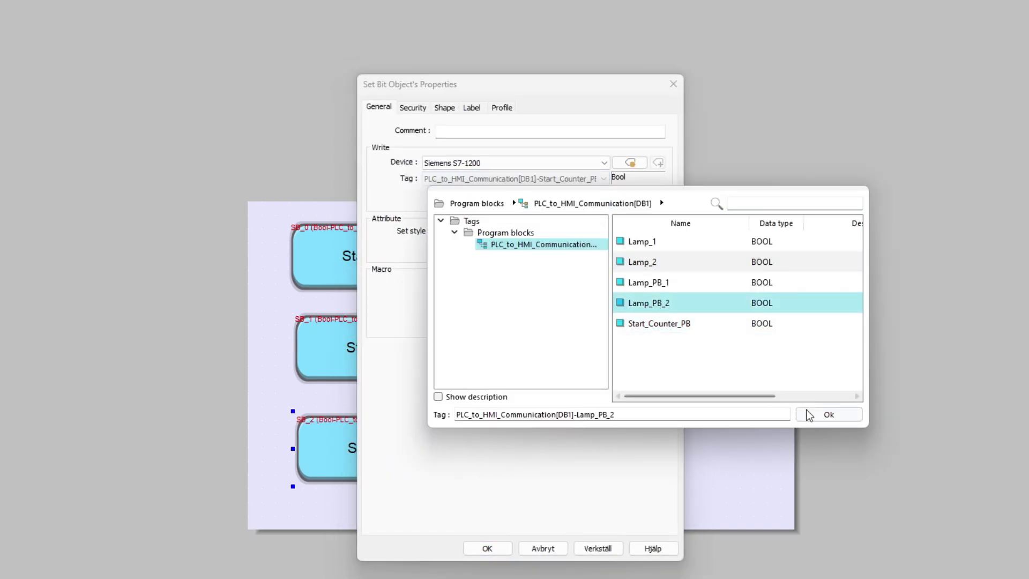
{"action": "left_click", "coordinate": [829, 414]}
{"action": "left_click", "coordinate": [590, 232]}
{"action": "left_click", "coordinate": [475, 272]}
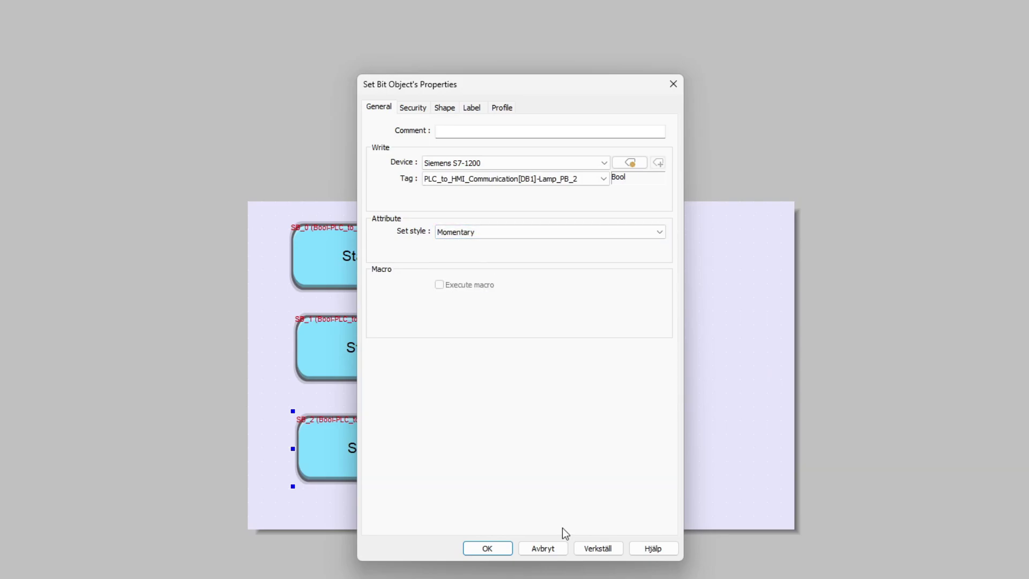
{"action": "key", "text": "Return"}
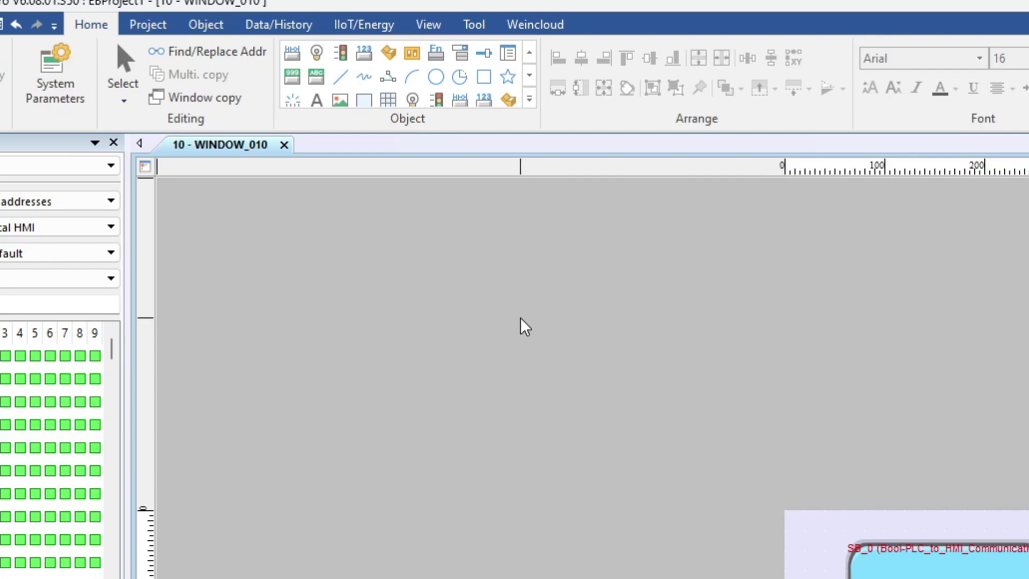
Step: Create a numeric object reading the Counter_Value tag from PLC_to_HMI_Communication
{"action": "left_click", "coordinate": [290, 75]}
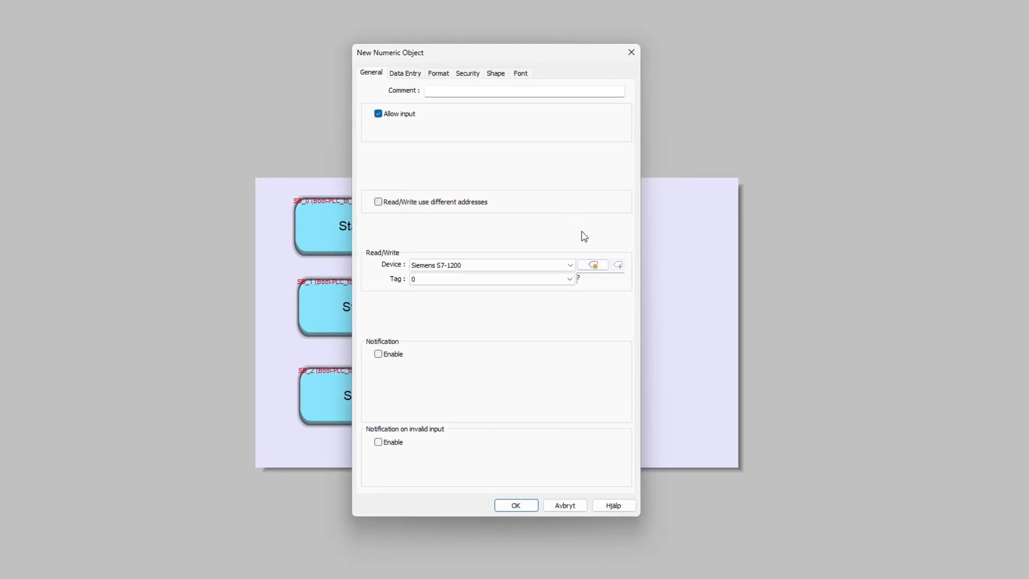
{"action": "left_click", "coordinate": [570, 279]}
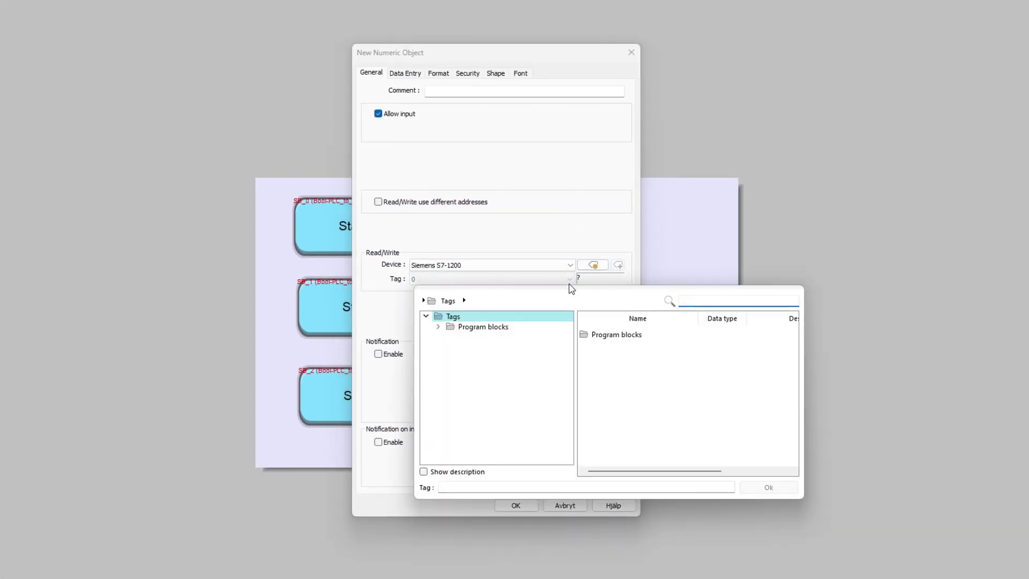
{"action": "left_click", "coordinate": [439, 327]}
{"action": "left_click", "coordinate": [503, 337]}
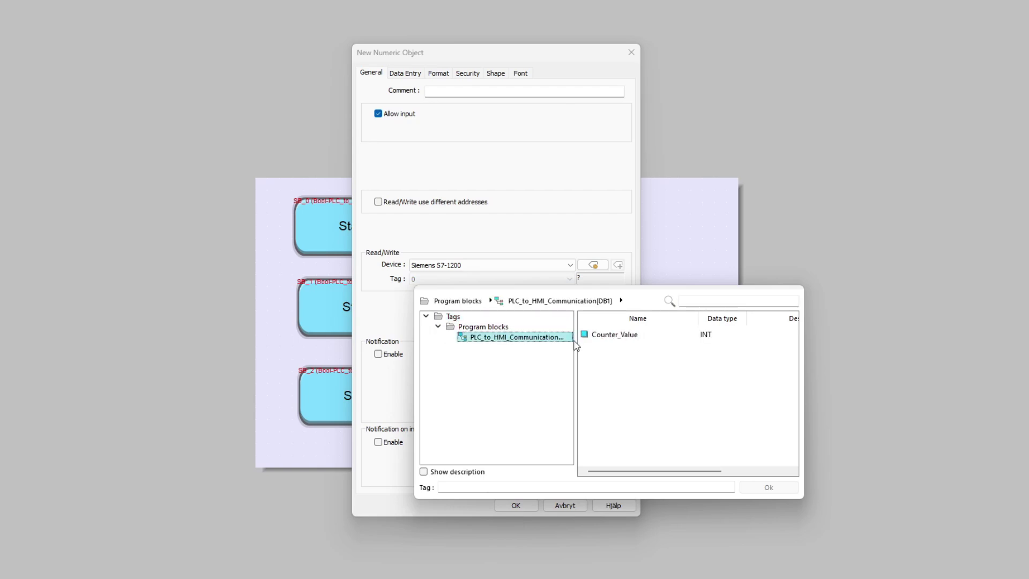
{"action": "left_click", "coordinate": [623, 337]}
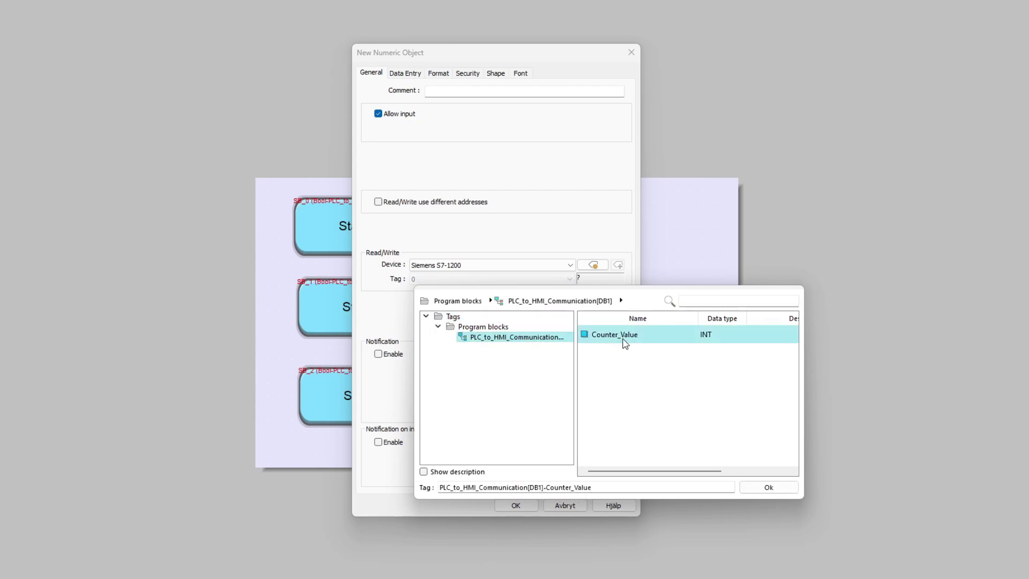
{"action": "left_click", "coordinate": [780, 488]}
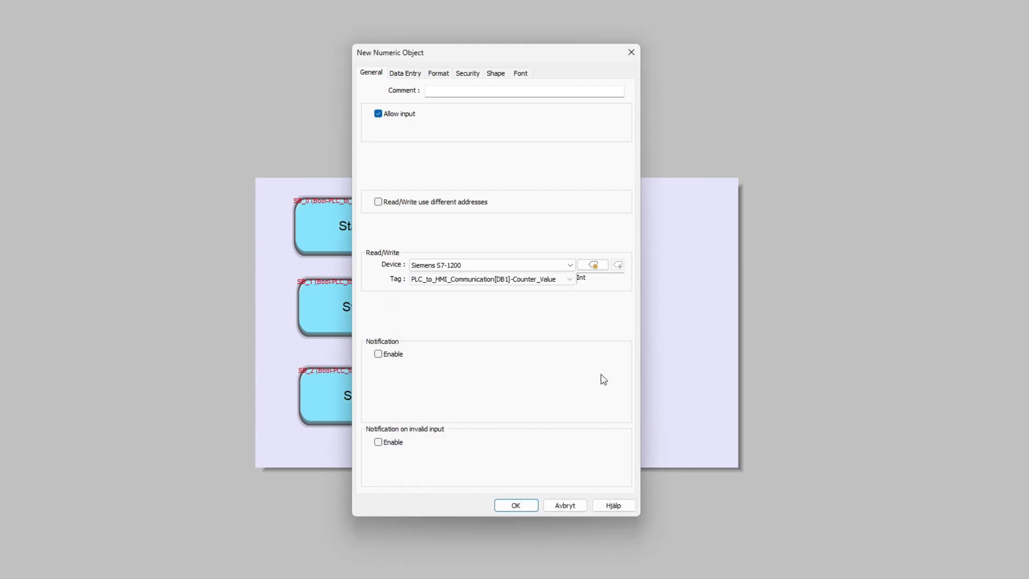
{"action": "left_click", "coordinate": [517, 506]}
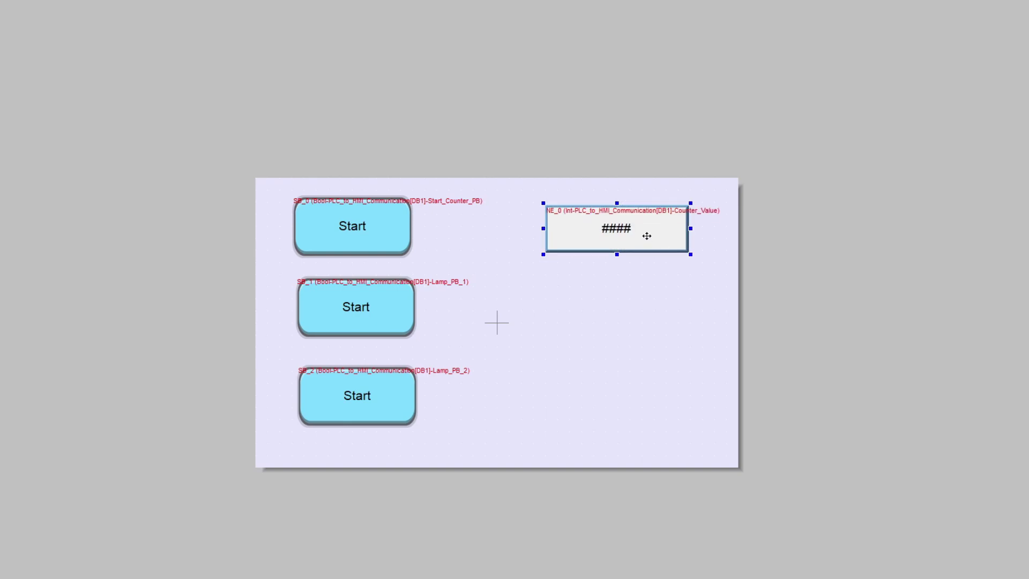
Step: Set the numeric display's Format device high limit to 99 and apply
{"action": "double_click", "coordinate": [652, 234]}
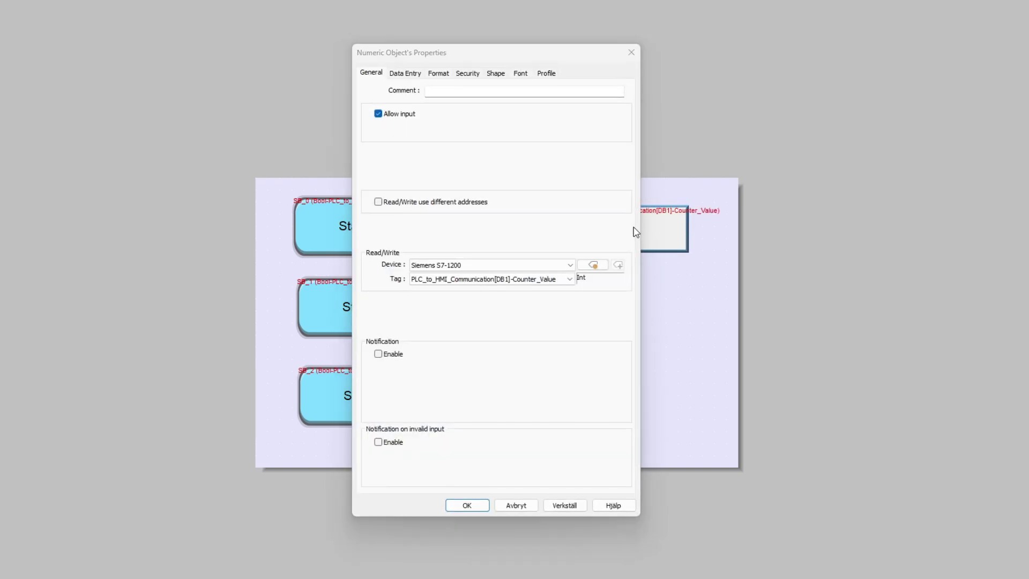
{"action": "left_click", "coordinate": [440, 73]}
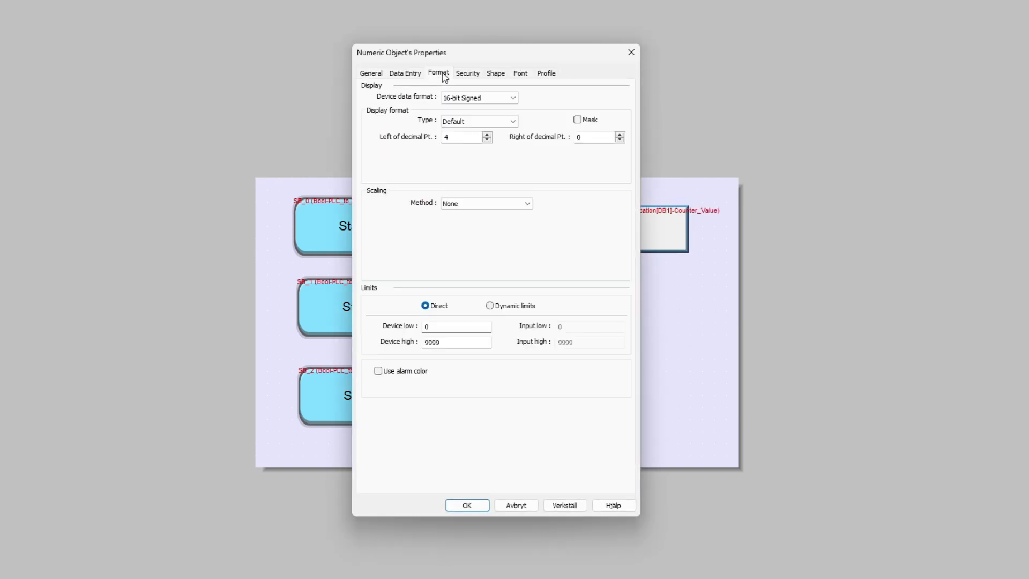
{"action": "left_click", "coordinate": [471, 343]}
{"action": "left_click", "coordinate": [566, 507]}
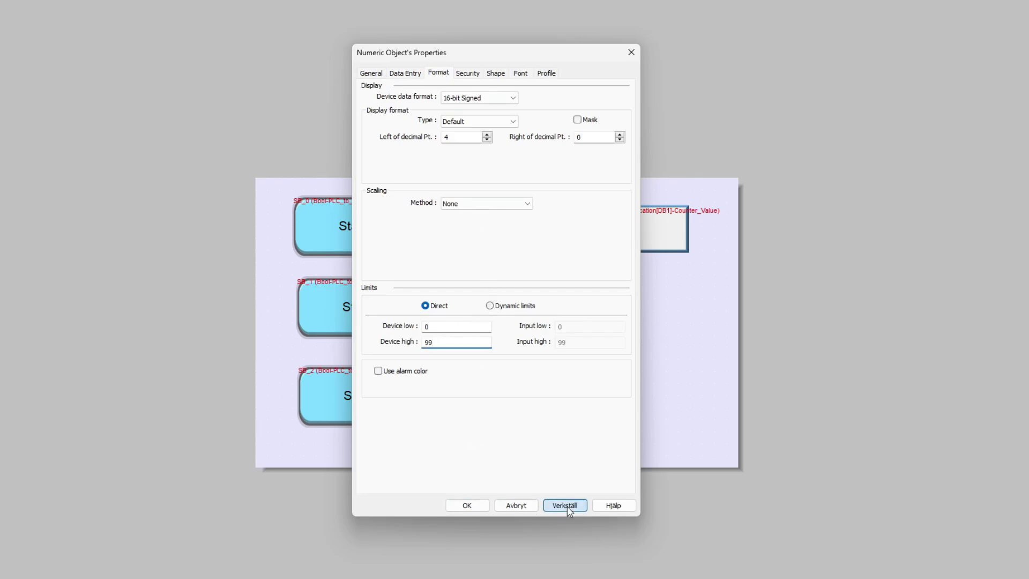
{"action": "left_click", "coordinate": [478, 506]}
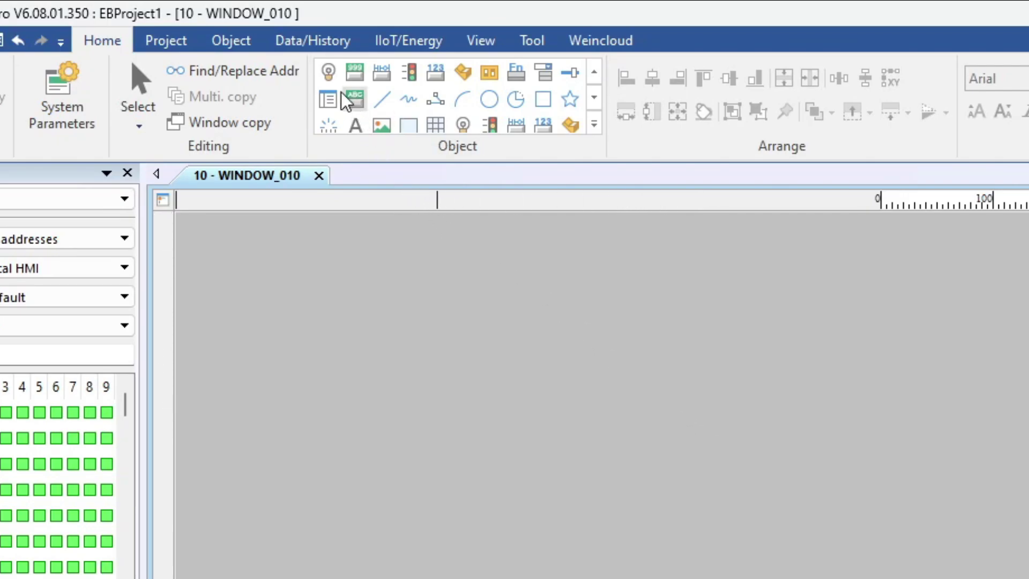
Step: Create a new bit lamp reading the Lamp_1 tag
{"action": "left_click", "coordinate": [327, 76]}
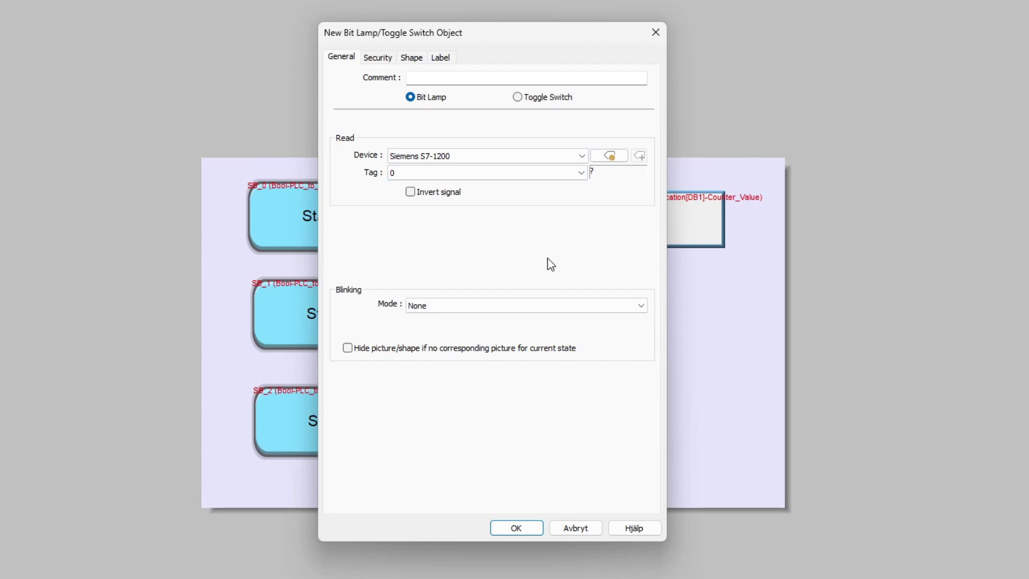
{"action": "left_click", "coordinate": [581, 172]}
{"action": "left_click", "coordinate": [422, 231]}
{"action": "left_click", "coordinate": [480, 243]}
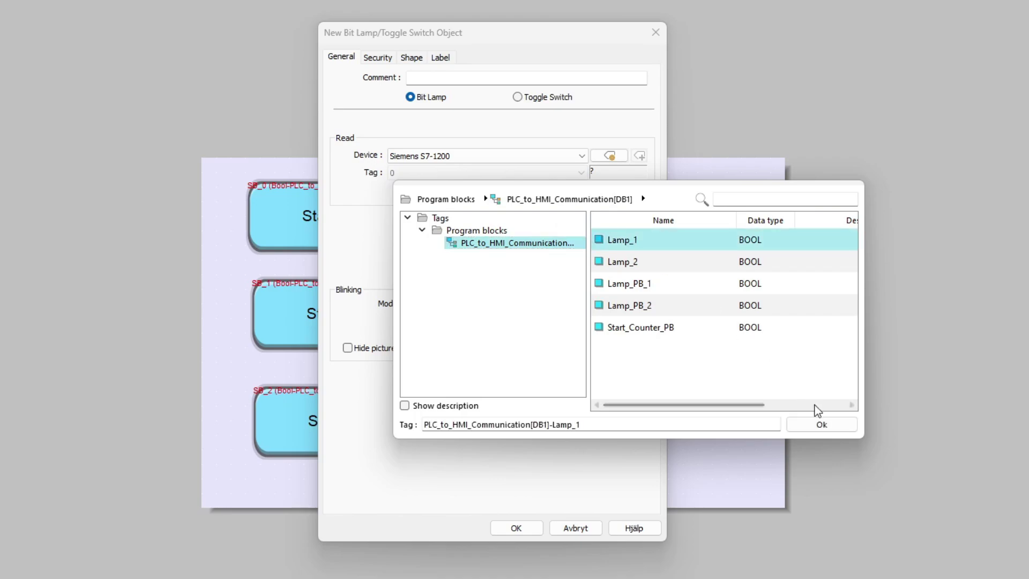
{"action": "left_click", "coordinate": [829, 429]}
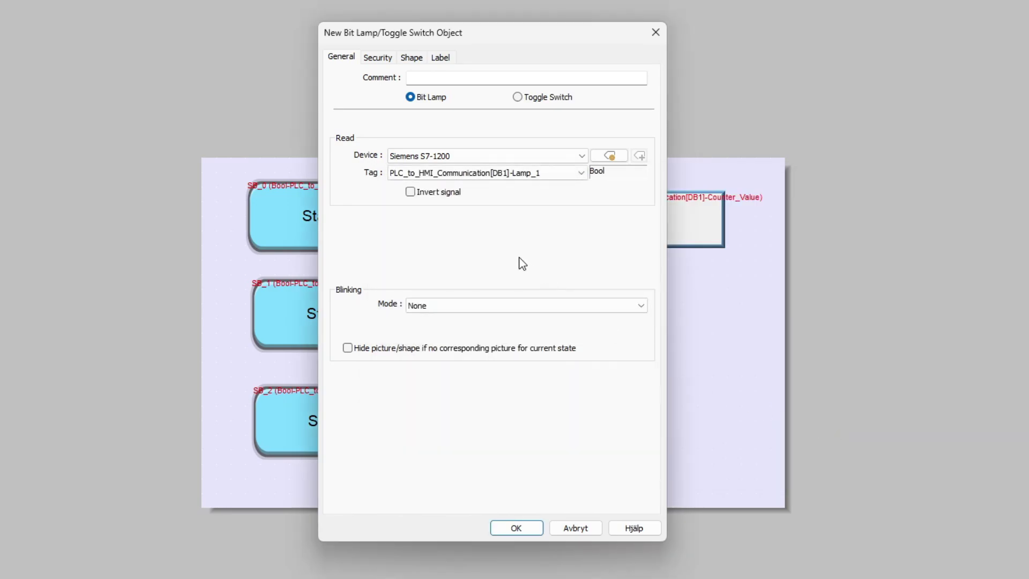
Step: Preview the Lamp - Standard picture's off and on states, then confirm the lamp
{"action": "left_click", "coordinate": [412, 57]}
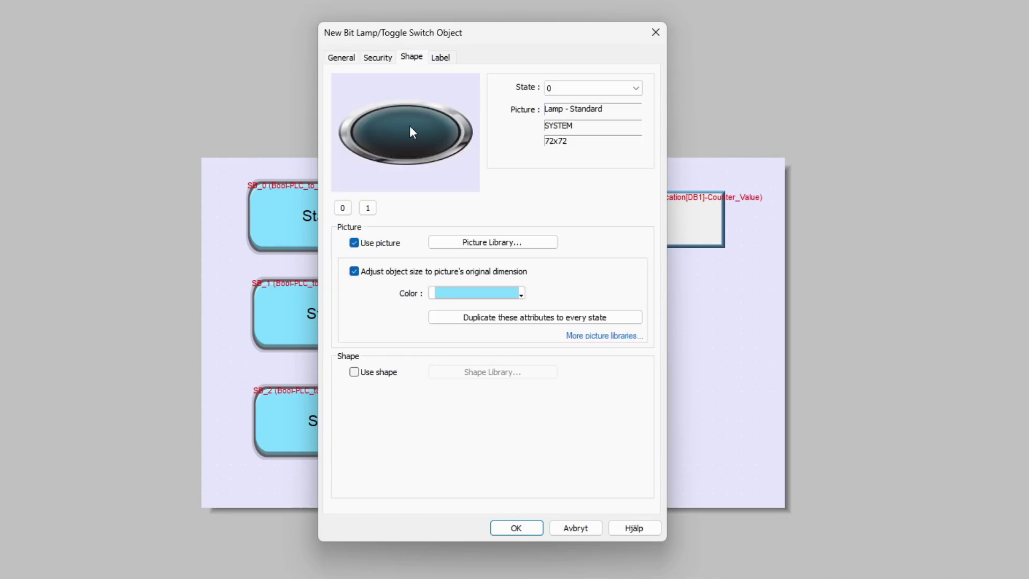
{"action": "left_click", "coordinate": [346, 210]}
{"action": "left_click", "coordinate": [368, 208]}
{"action": "left_click", "coordinate": [343, 210]}
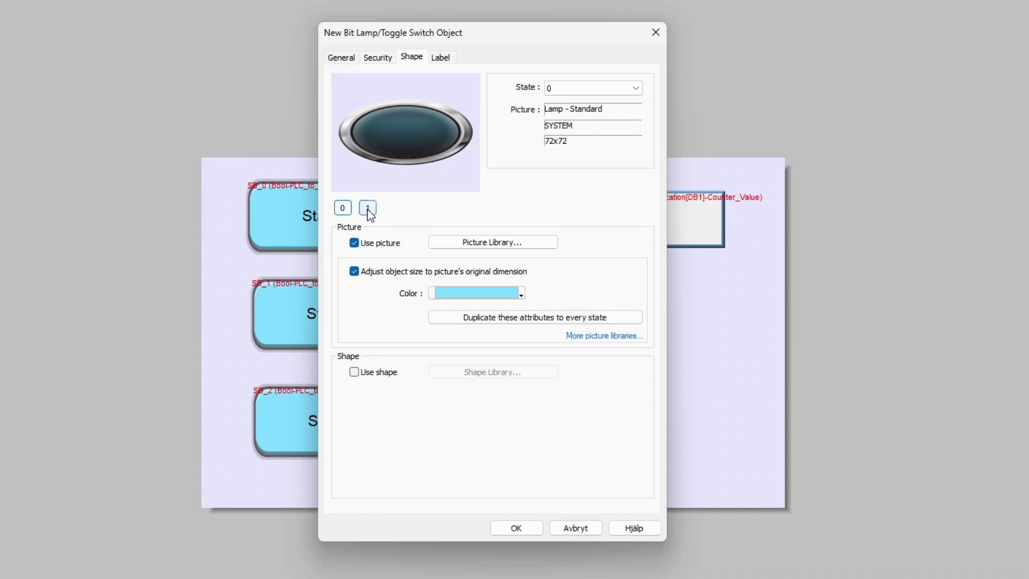
{"action": "left_click", "coordinate": [368, 208]}
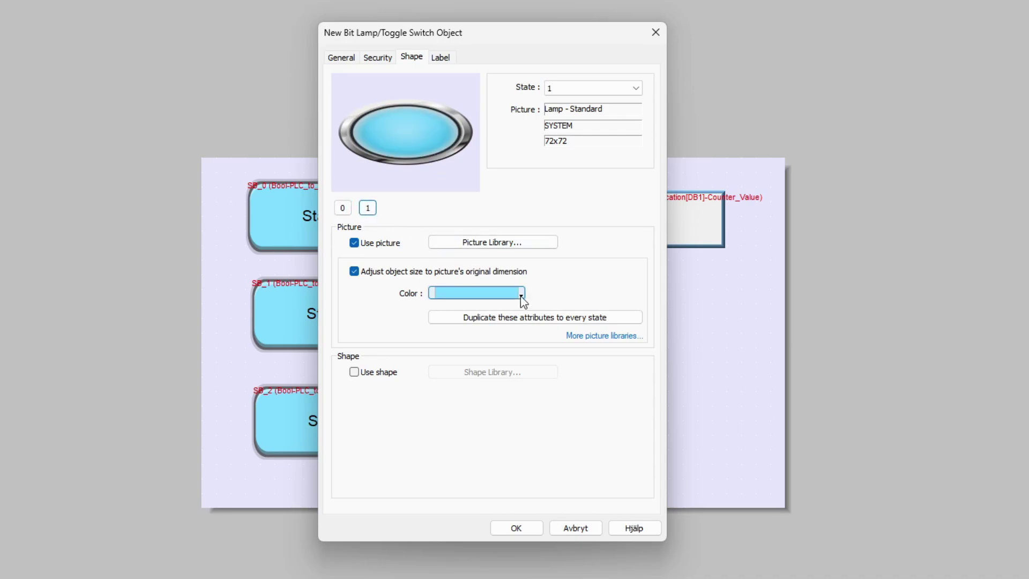
{"action": "left_click", "coordinate": [343, 208]}
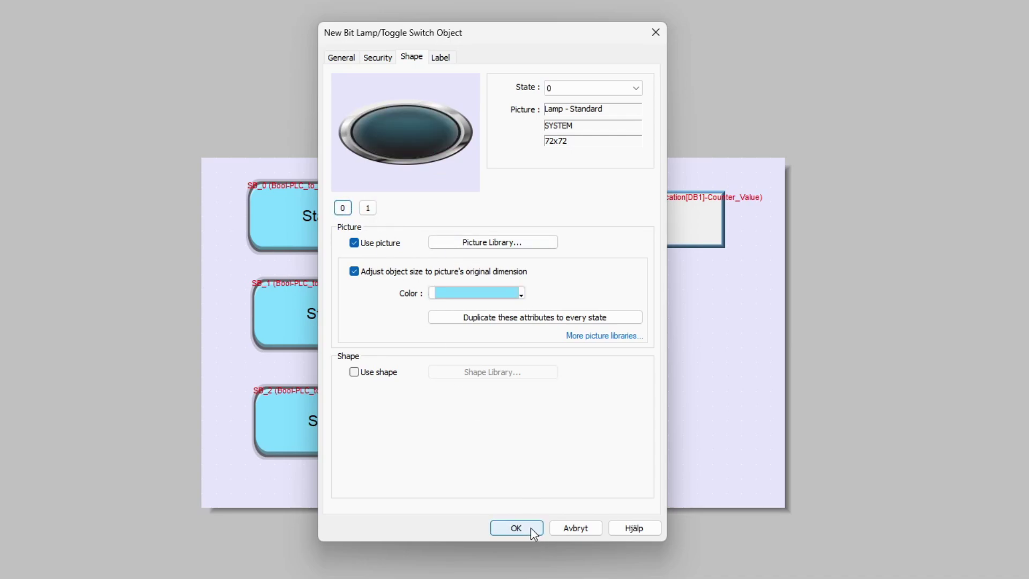
{"action": "left_click", "coordinate": [516, 528]}
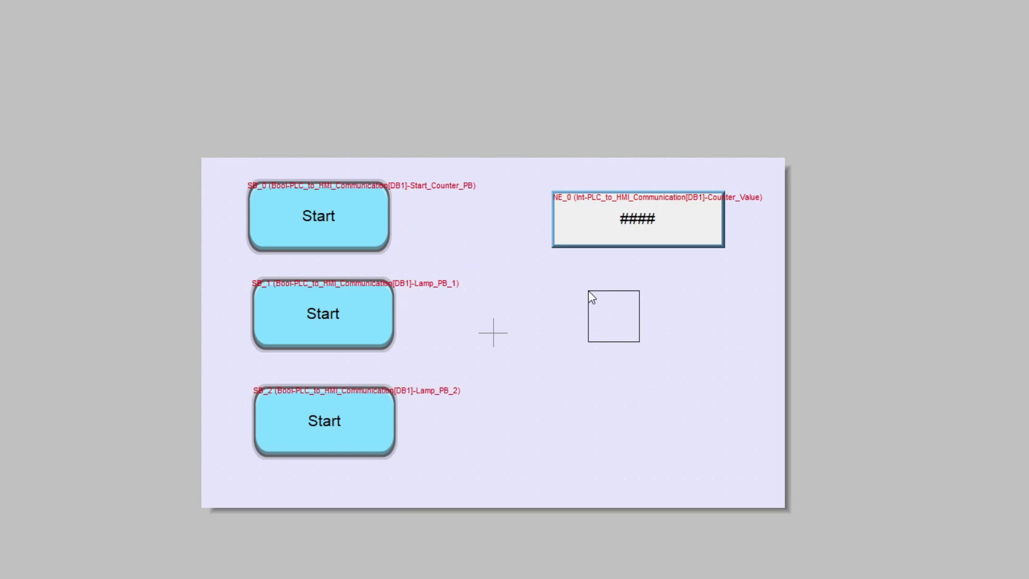
Step: Place the lamp below the counter display, enlarge it, and paste a duplicate
{"action": "left_click", "coordinate": [592, 292]}
{"action": "left_click_drag", "start_coordinate": [634, 332], "coordinate": [646, 428]}
{"action": "key", "text": "ctrl+c"}
{"action": "key", "text": "ctrl+v"}
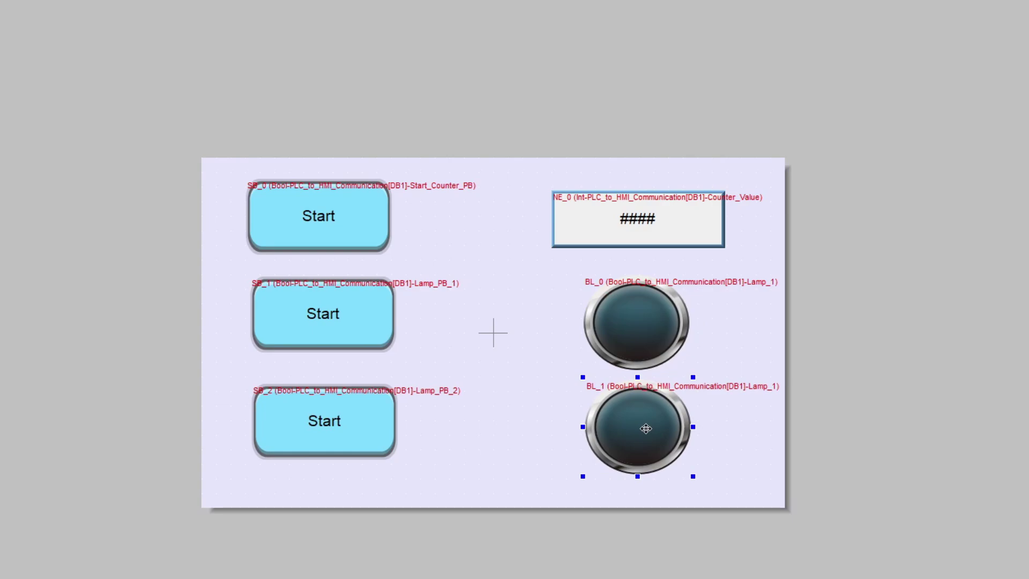
Step: Change the second lamp BL_1's tag to Lamp_2
{"action": "double_click", "coordinate": [646, 429]}
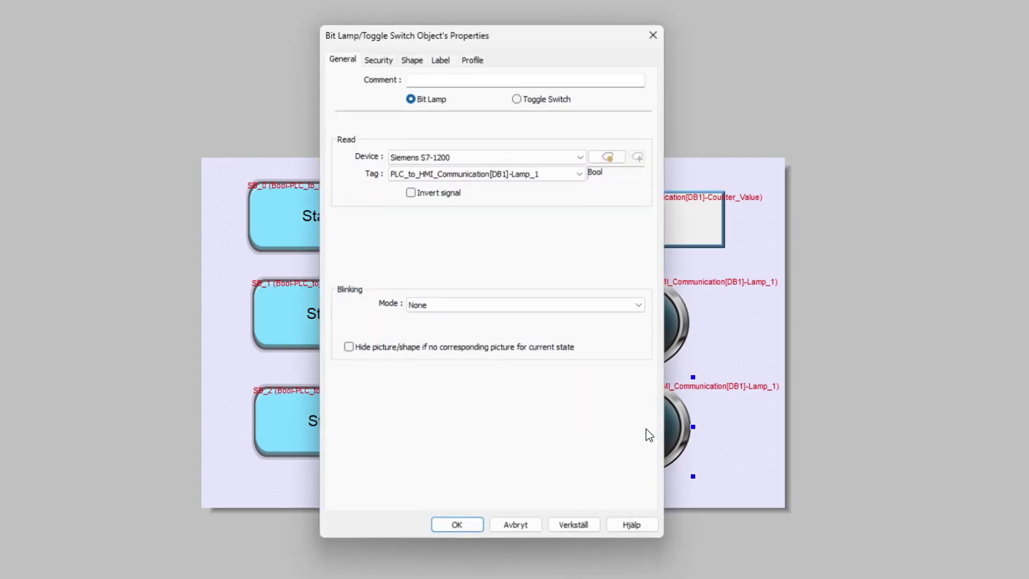
{"action": "left_click", "coordinate": [580, 172]}
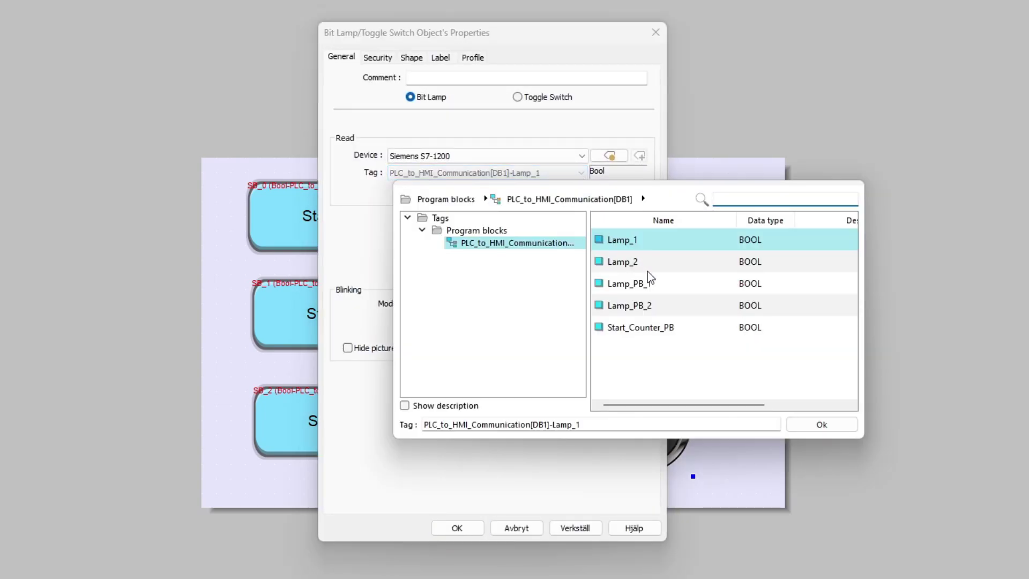
{"action": "left_click", "coordinate": [623, 263]}
{"action": "left_click", "coordinate": [825, 427]}
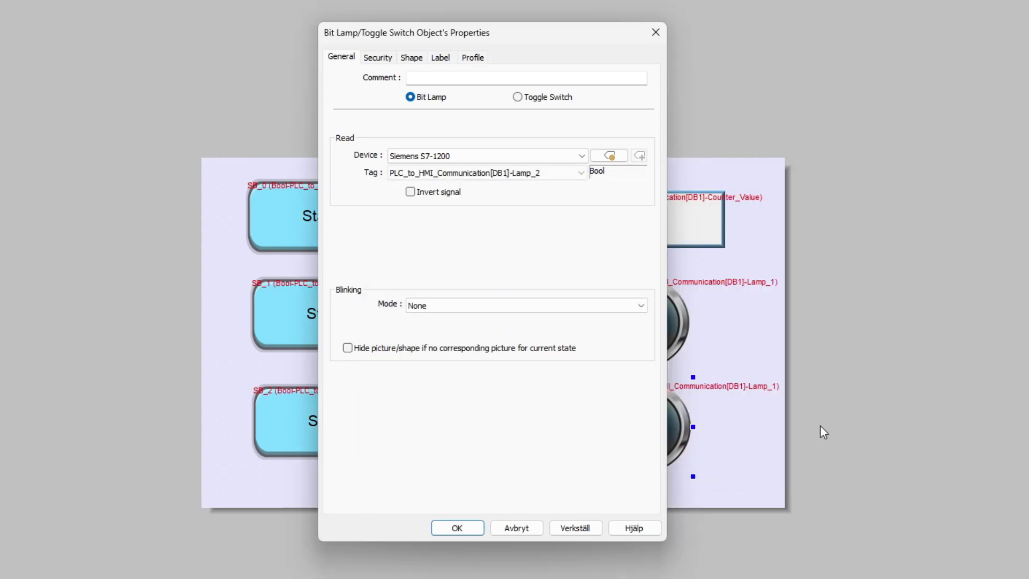
Step: Colour both the off and on states of BL_1 green and apply
{"action": "left_click", "coordinate": [417, 59]}
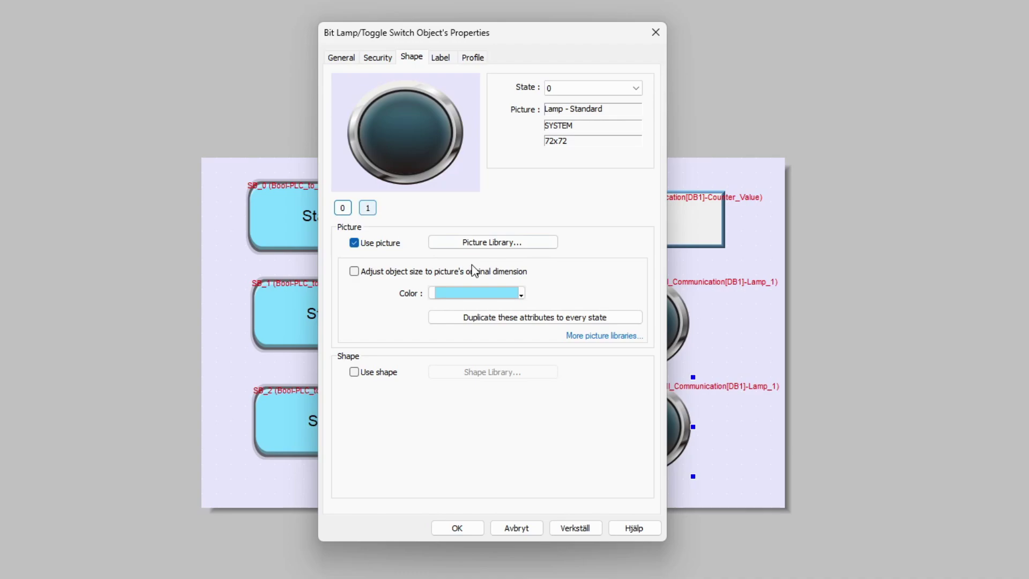
{"action": "left_click", "coordinate": [500, 295]}
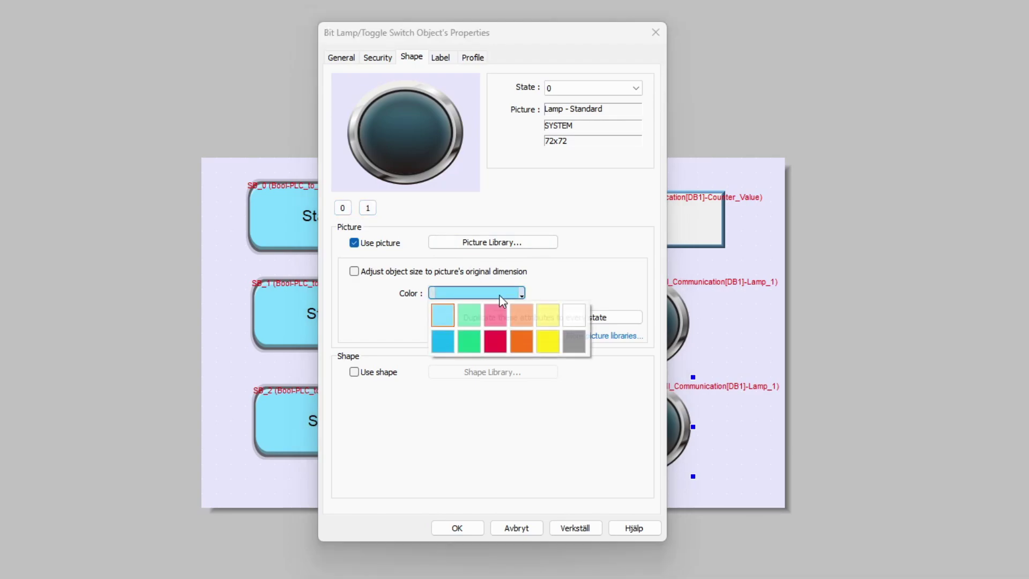
{"action": "left_click", "coordinate": [468, 342]}
{"action": "left_click", "coordinate": [368, 209]}
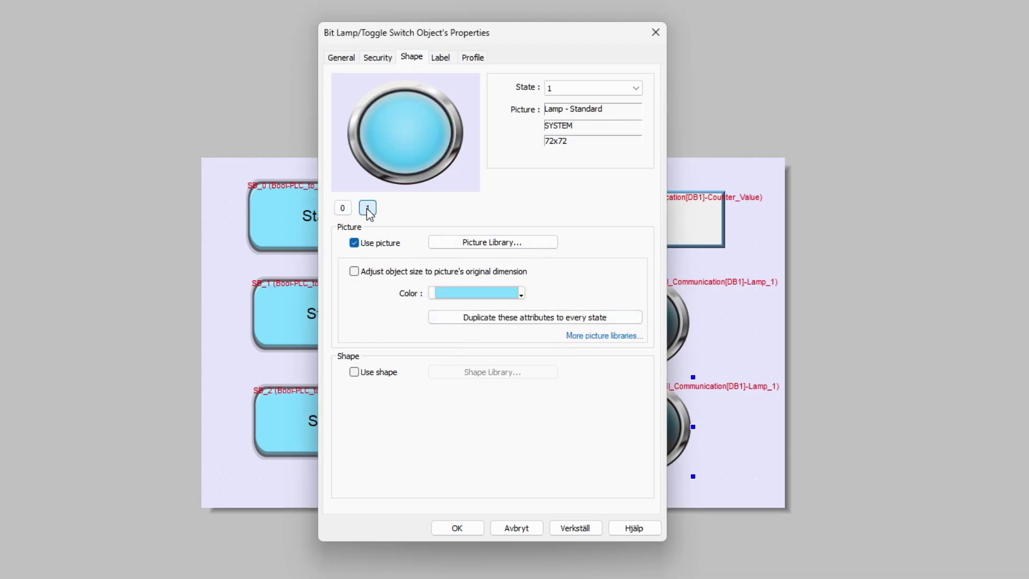
{"action": "left_click", "coordinate": [484, 292]}
{"action": "left_click", "coordinate": [469, 342]}
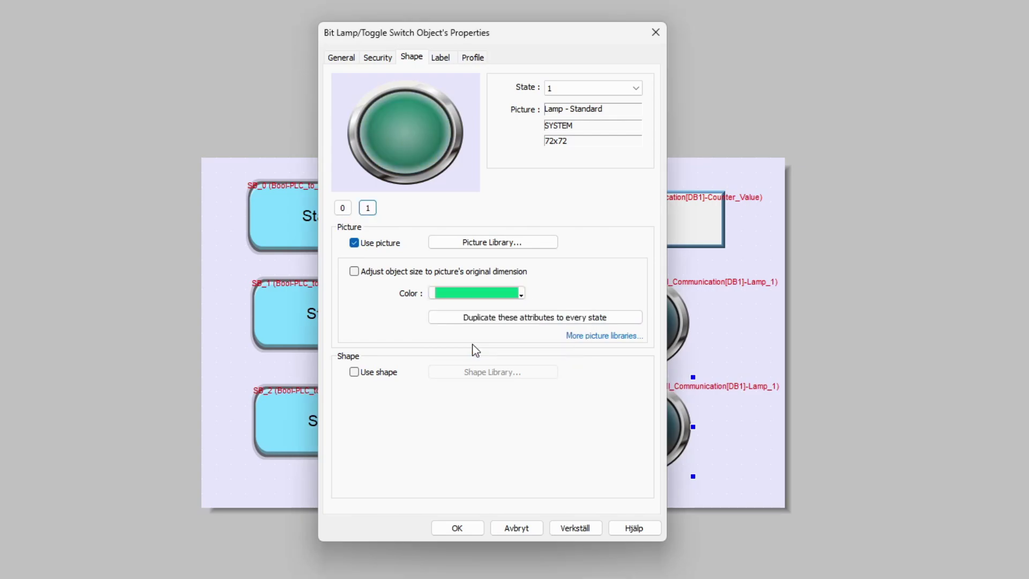
{"action": "left_click", "coordinate": [366, 209]}
{"action": "left_click", "coordinate": [342, 208]}
{"action": "left_click", "coordinate": [368, 209]}
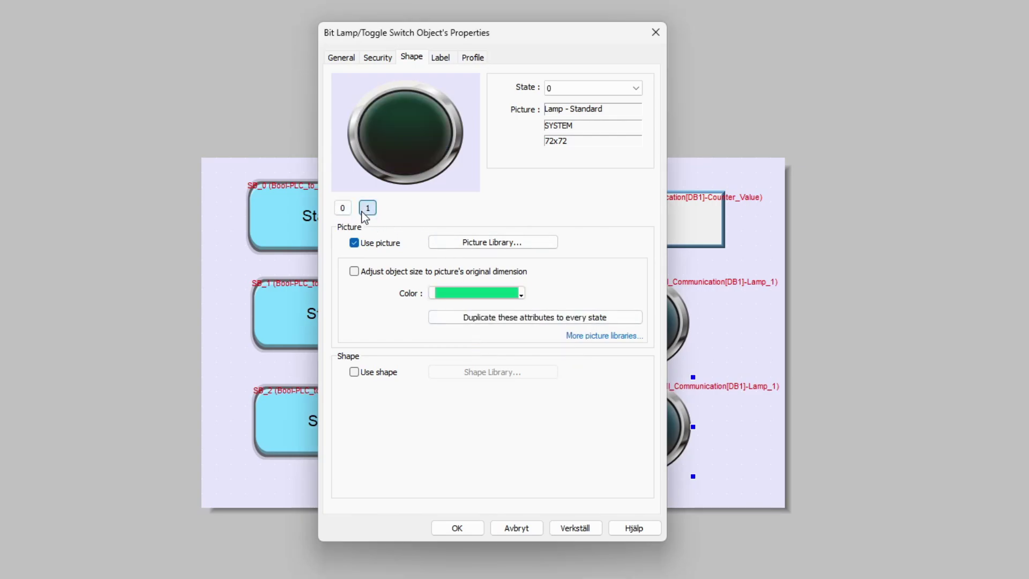
{"action": "left_click", "coordinate": [343, 208]}
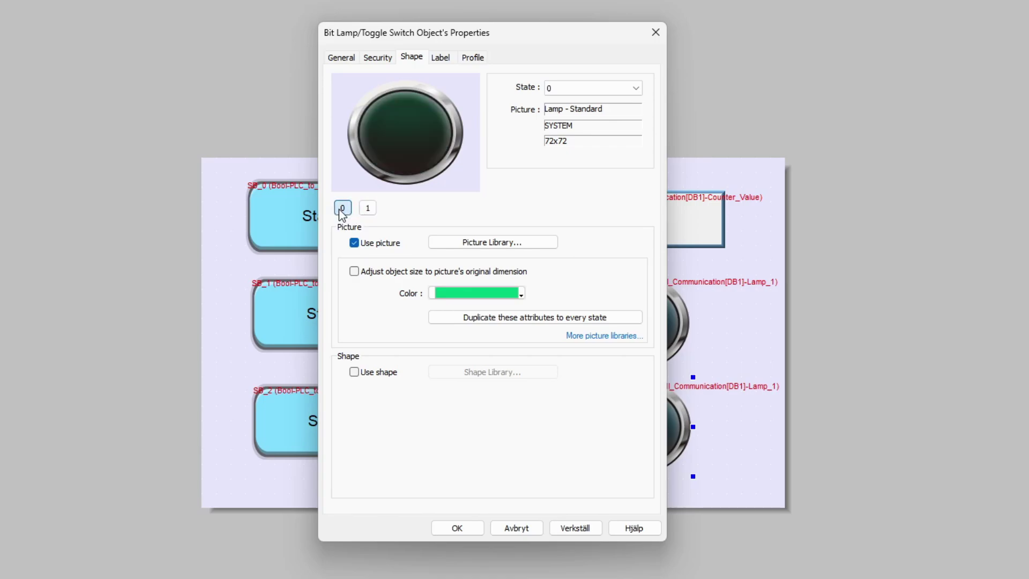
{"action": "left_click", "coordinate": [582, 530]}
{"action": "left_click", "coordinate": [459, 528]}
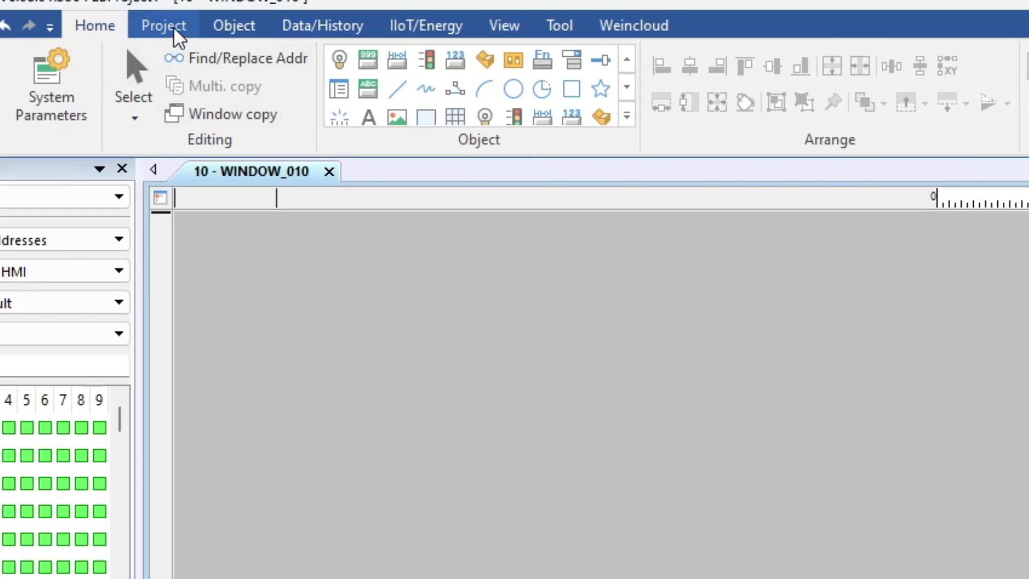
Step: Use Download (PC->HMI), saving as EBProject1, send to 192.168.0.55, then exit when finished
{"action": "left_click", "coordinate": [172, 26]}
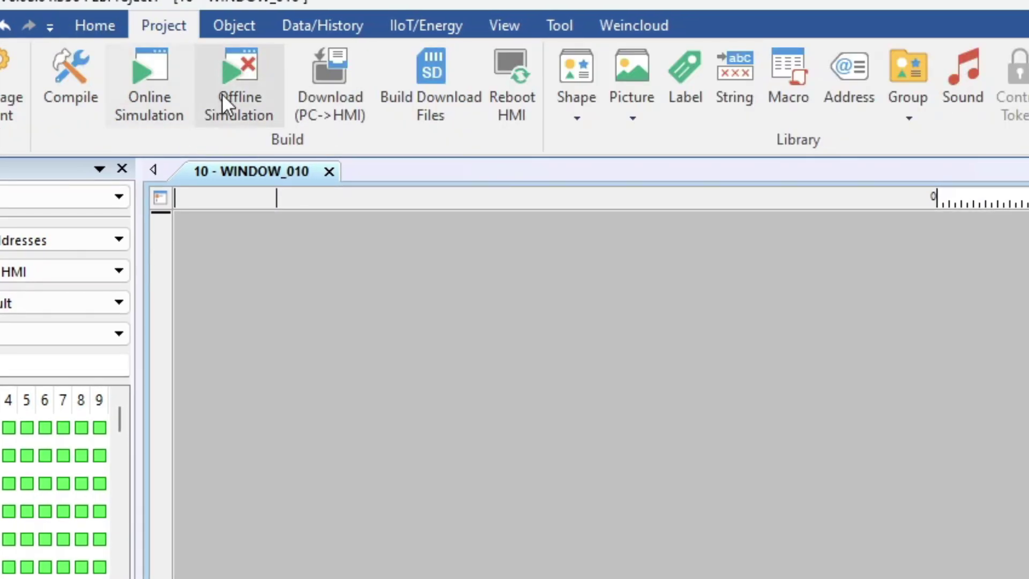
{"action": "left_click", "coordinate": [354, 118]}
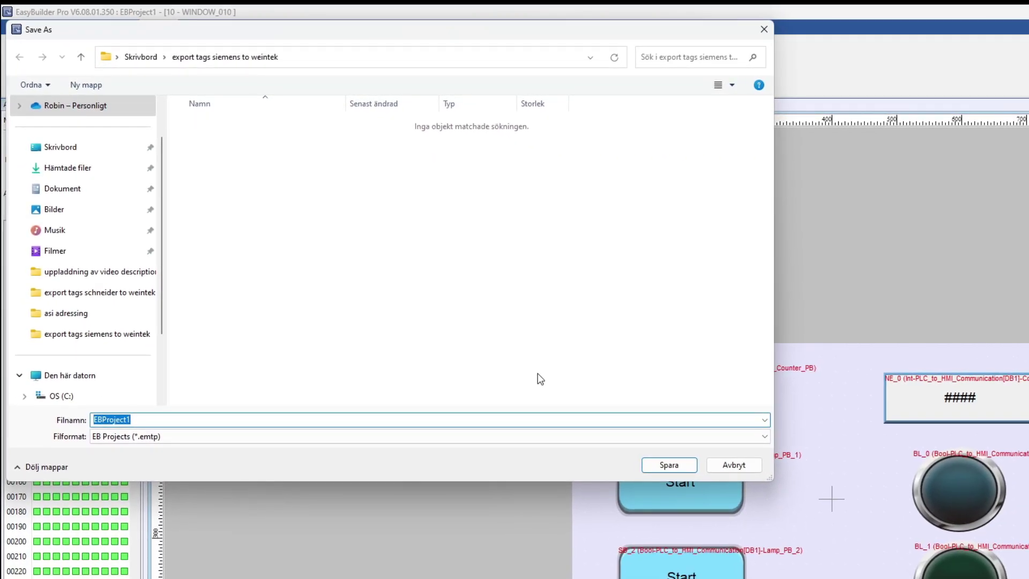
{"action": "left_click", "coordinate": [661, 467]}
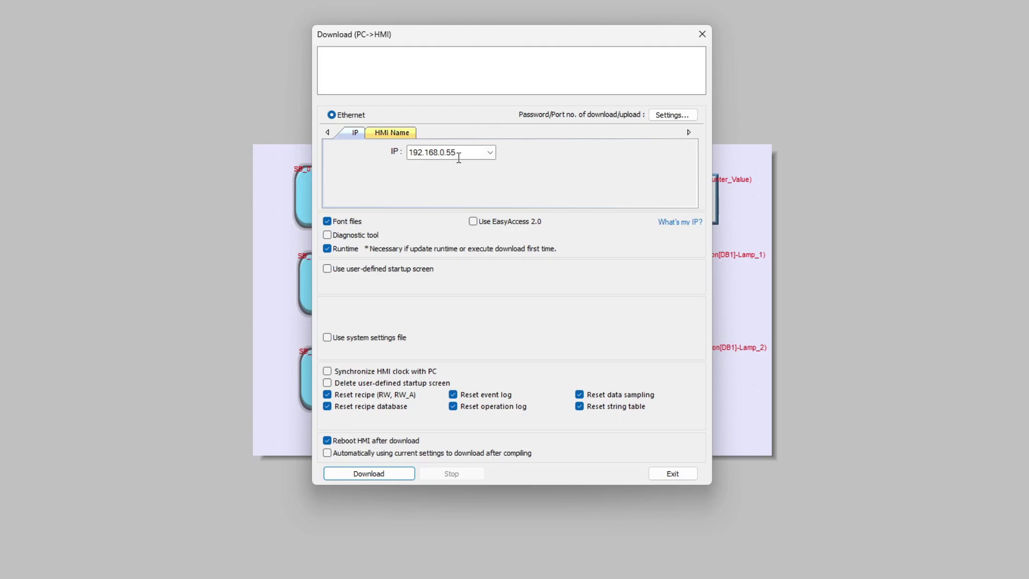
{"action": "left_click", "coordinate": [382, 475]}
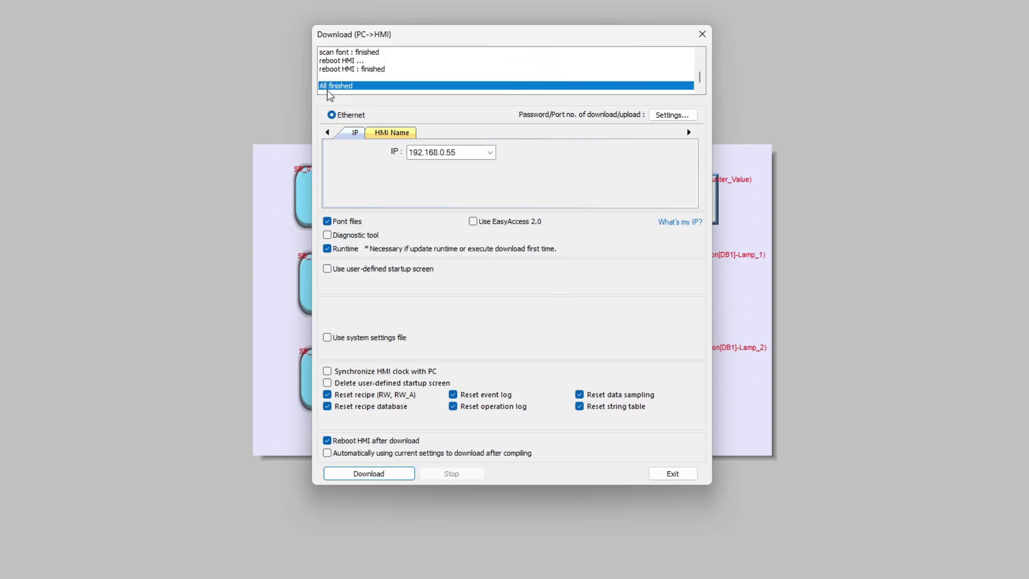
{"action": "left_click", "coordinate": [681, 475]}
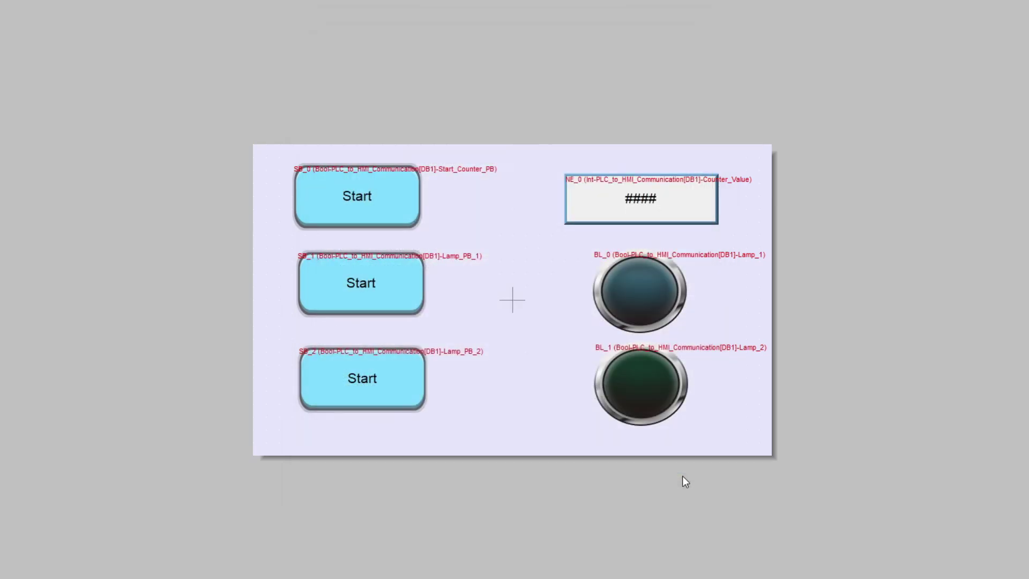